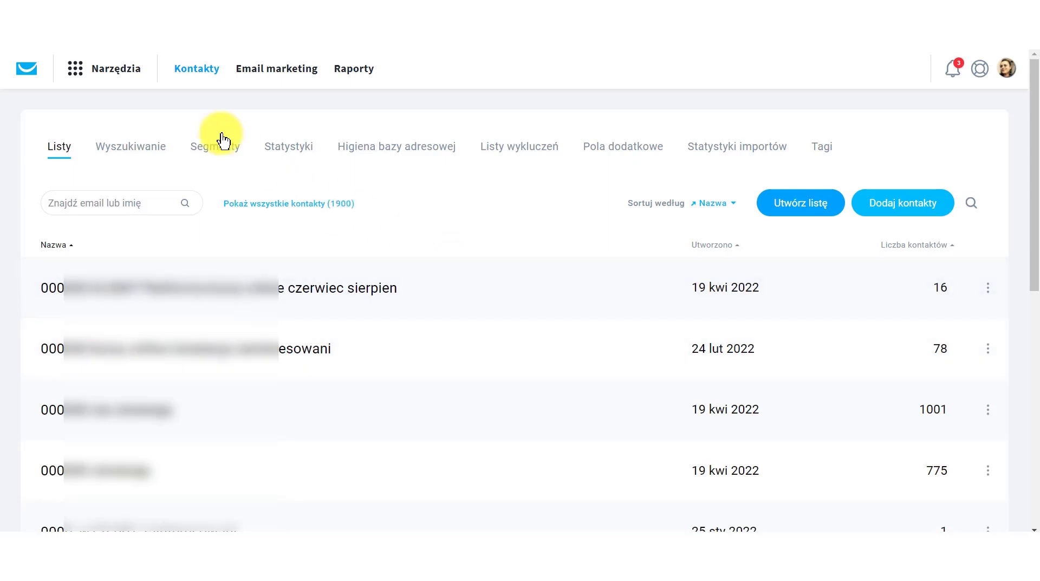
Open the Formularze list from the tools and start creating a new form.
click(105, 70)
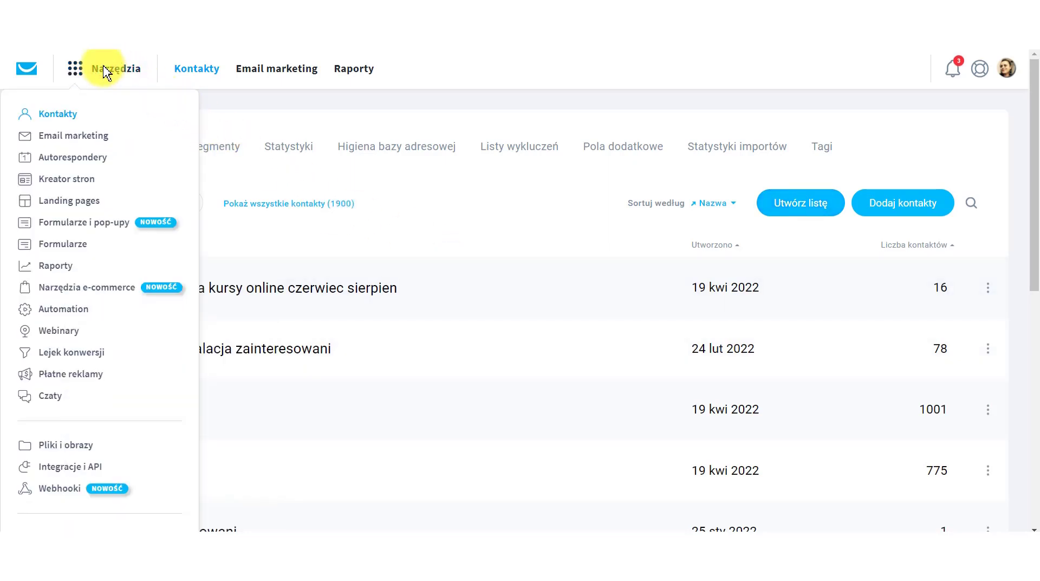
click(85, 244)
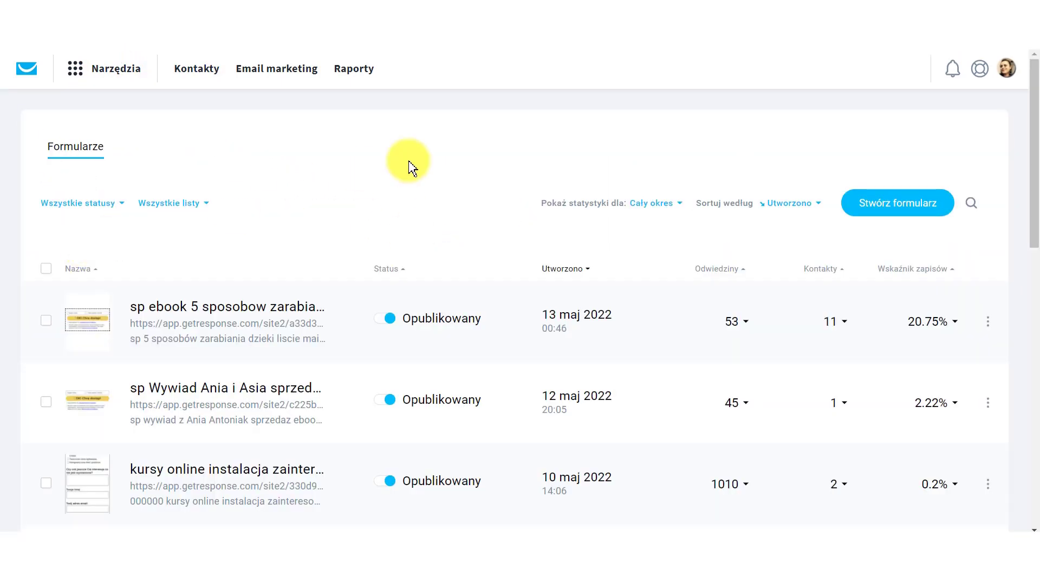
click(905, 214)
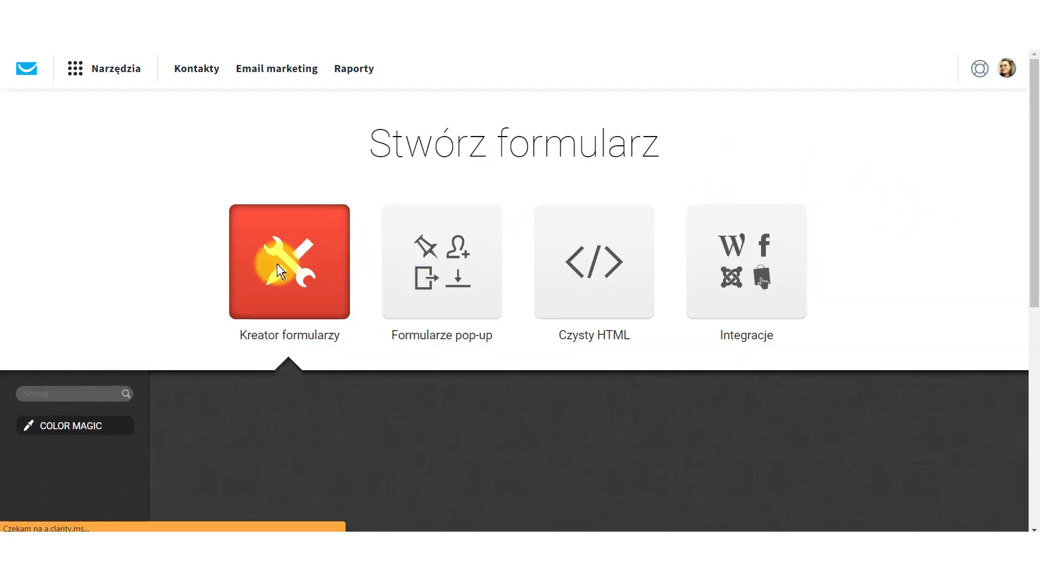
Filter the form templates to the Pusty type and use the Join the Contest template.
scroll(255, 281, down, 3)
scroll(228, 258, down, 4)
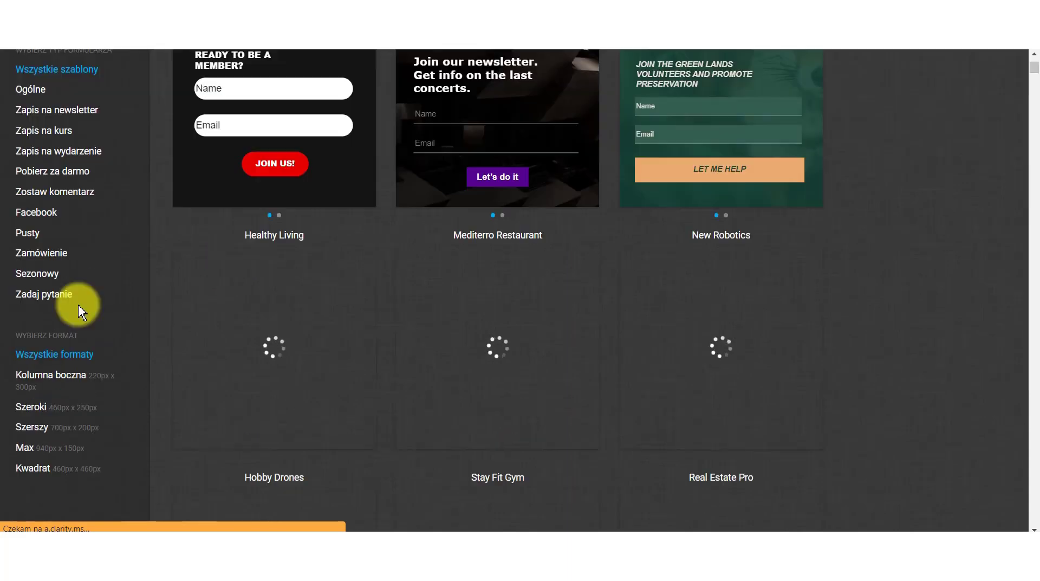
click(27, 233)
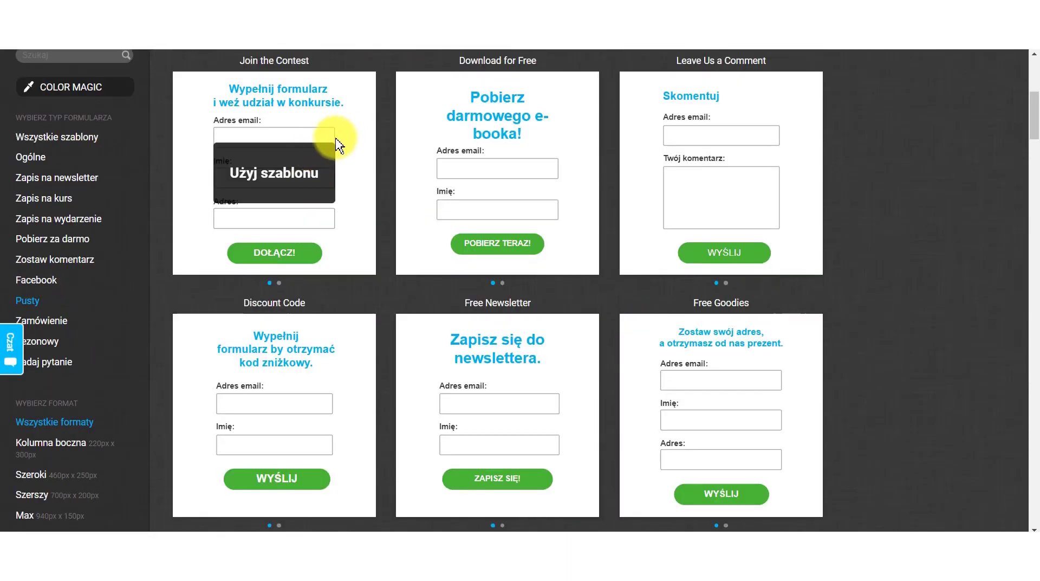
click(276, 174)
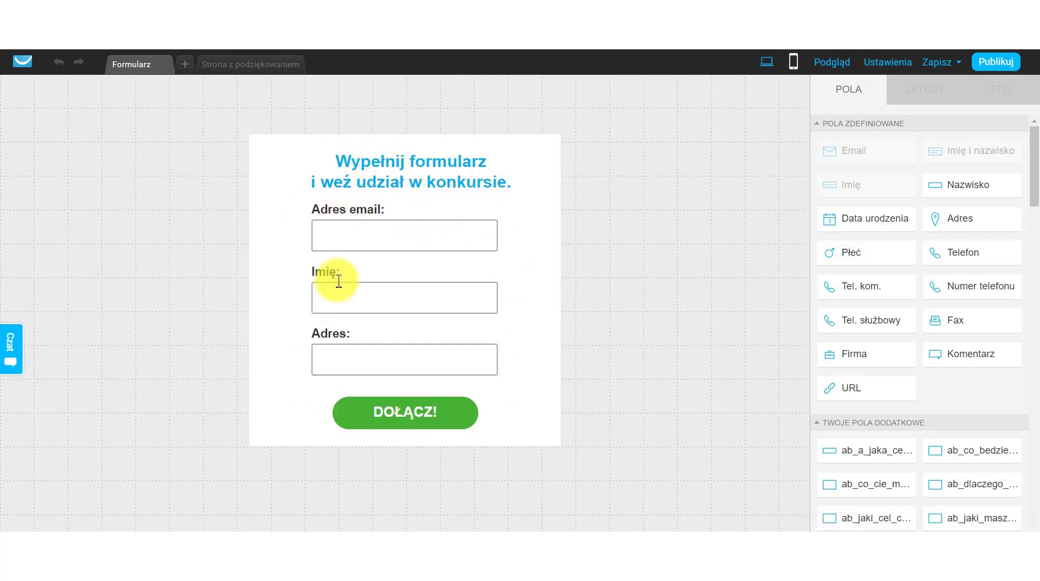
Delete the heading "Wypełnij formularz i weź udział w konkursie." from the form.
click(363, 175)
click(359, 205)
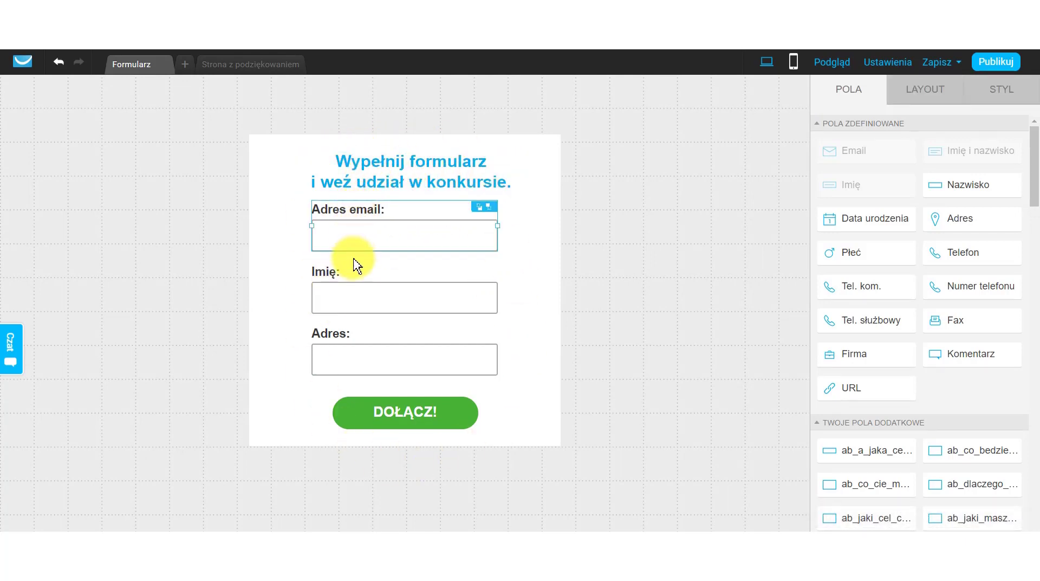
click(355, 282)
click(365, 358)
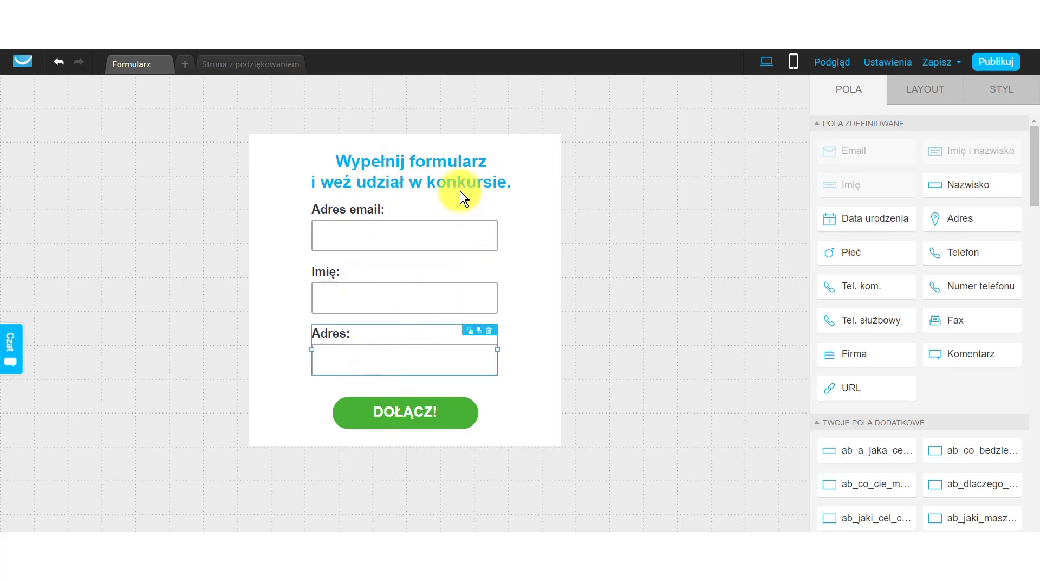
click(476, 175)
click(512, 158)
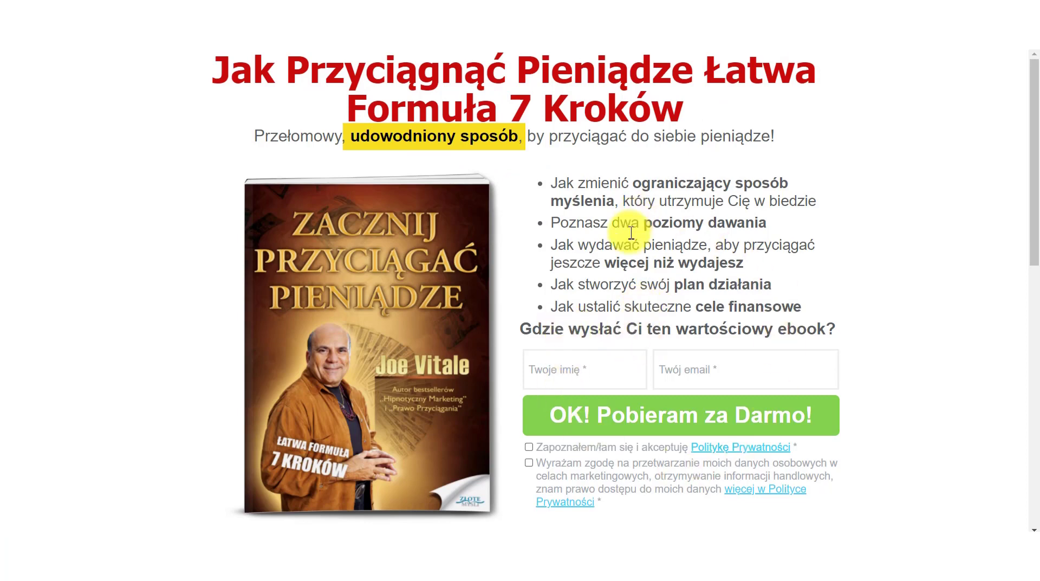
Examine the benefit list and the question above the sign-up fields on the example ebook landing page.
drag(598, 175, 546, 190)
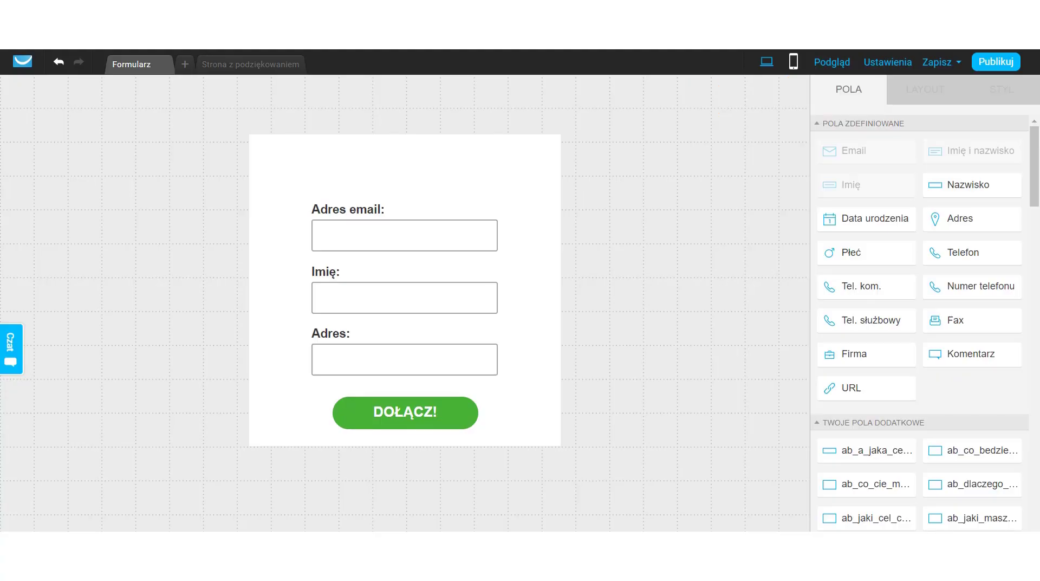
click(388, 178)
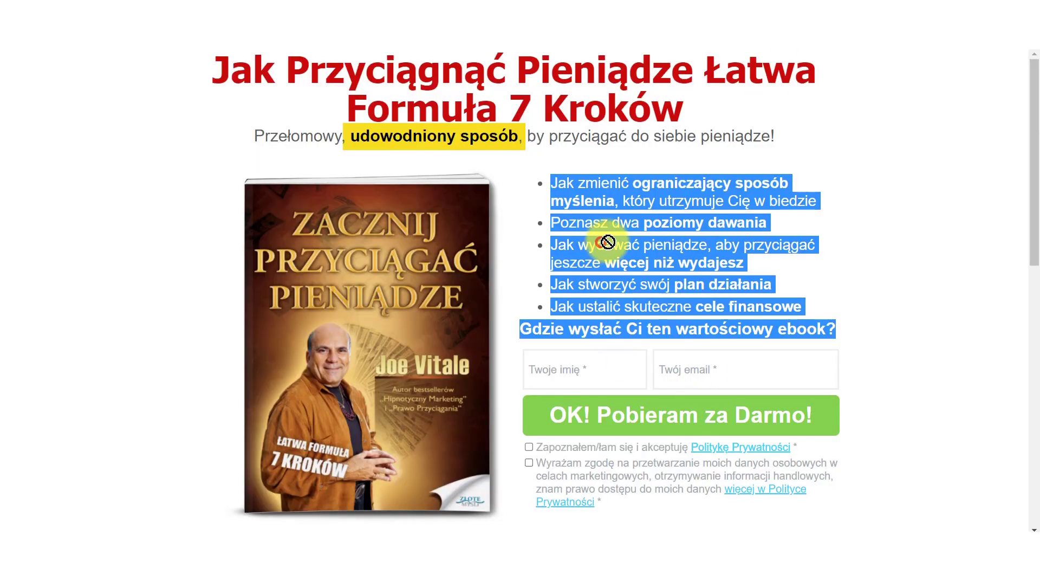
drag(553, 176, 837, 328)
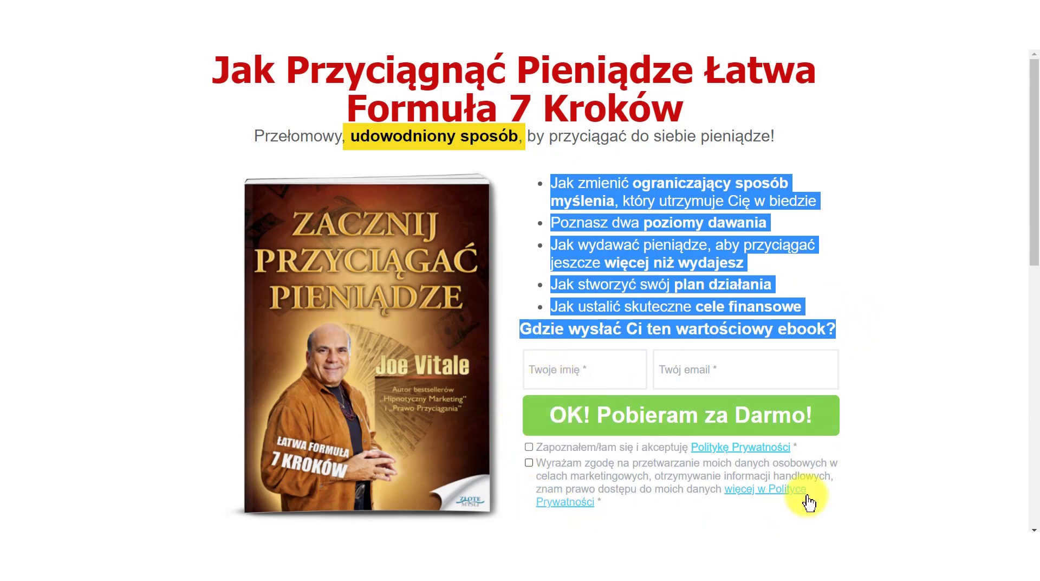
click(528, 335)
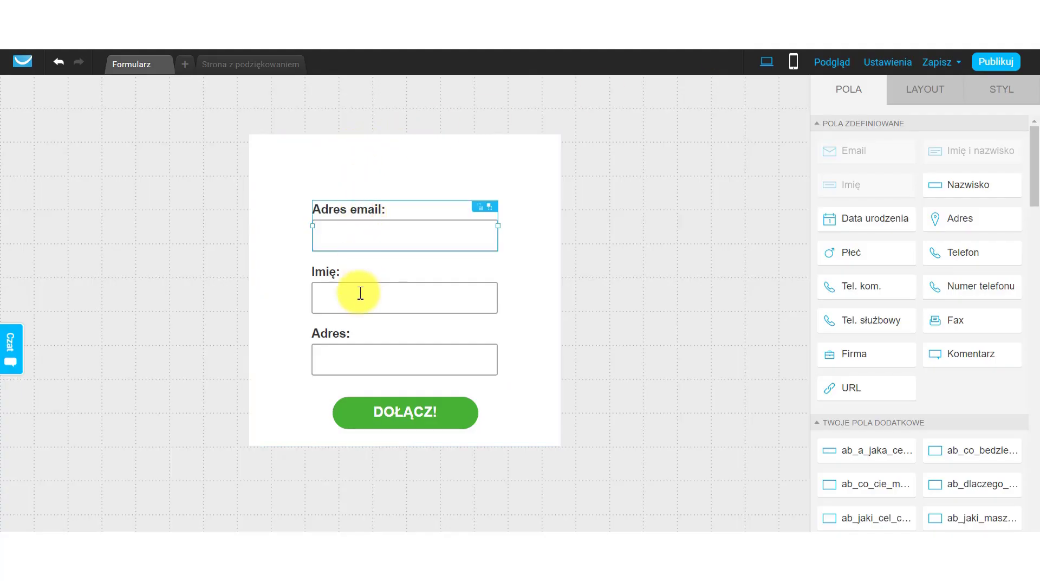
Delete the Adres field and align the Adres email and Imię fields near the form's left edge.
click(360, 218)
drag(358, 213, 313, 209)
click(343, 343)
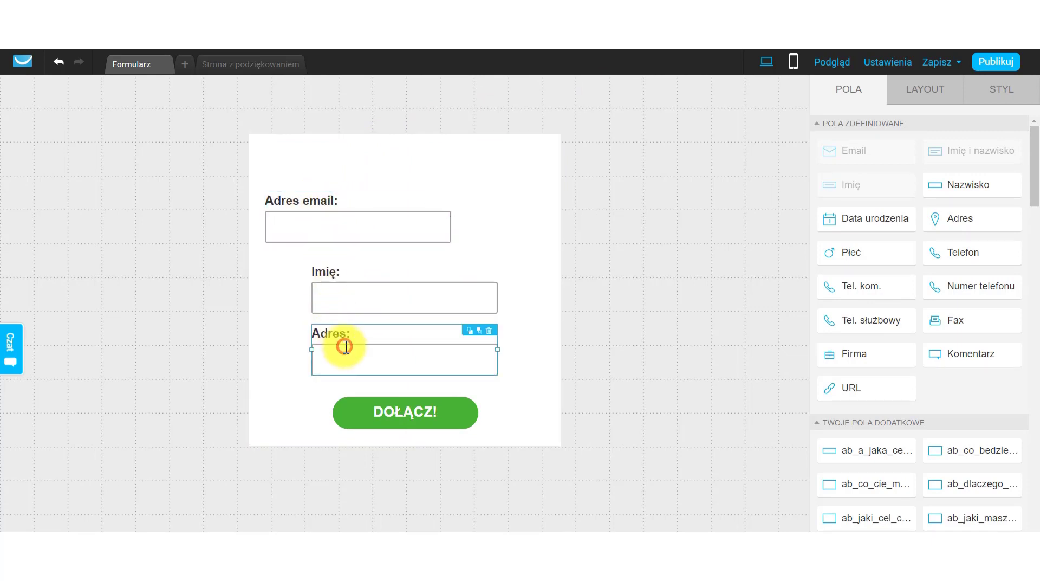
click(492, 338)
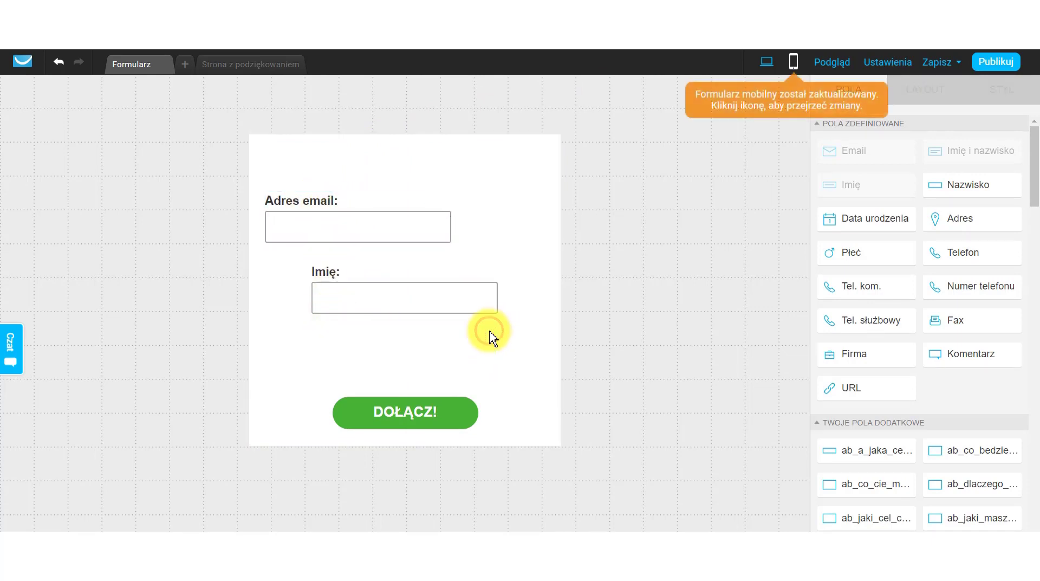
drag(441, 285, 399, 278)
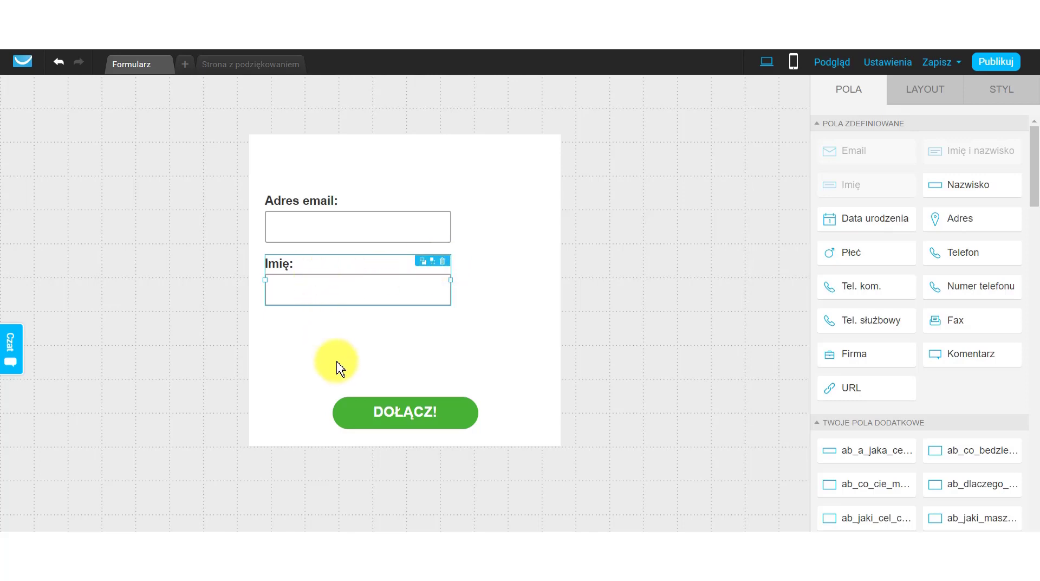
click(396, 348)
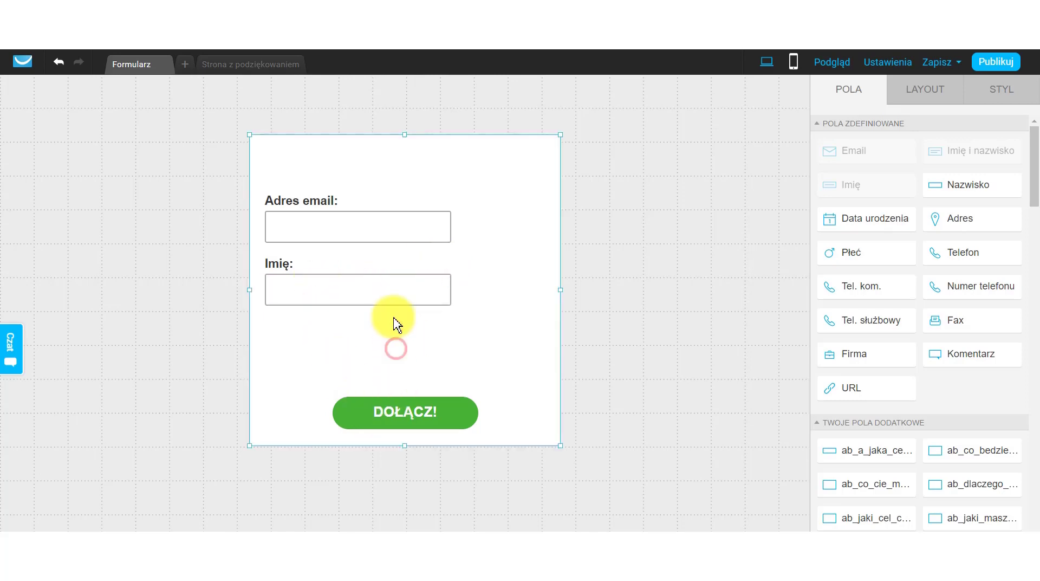
Move the Adres email field to the form's upper-left corner and place the Imię field below it, left-aligned.
mouse_move(364, 226)
mouse_down()
mouse_move(424, 217)
mouse_move(383, 216)
mouse_up()
drag(369, 299, 389, 282)
drag(385, 203, 373, 180)
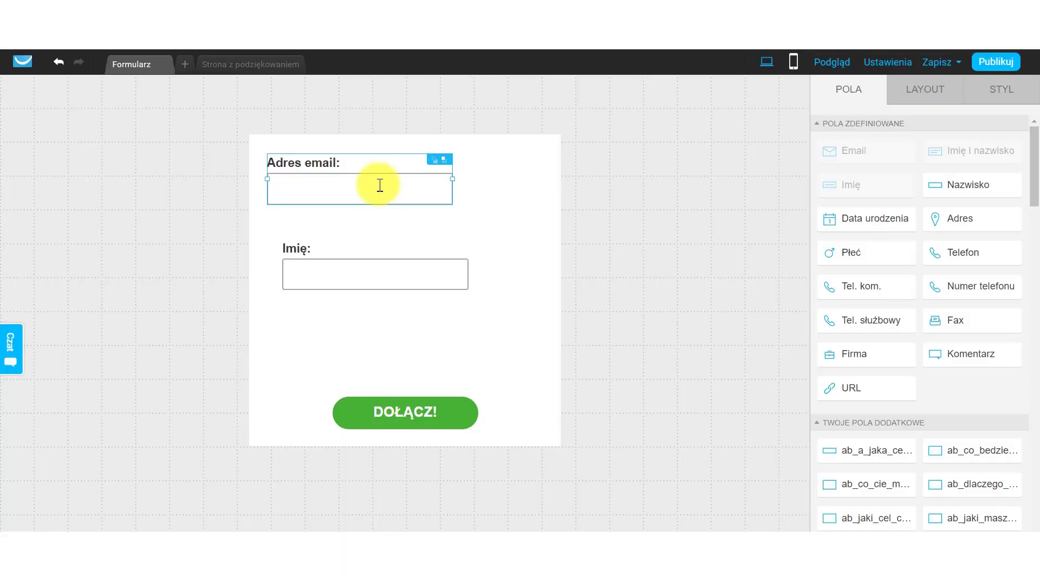
click(346, 193)
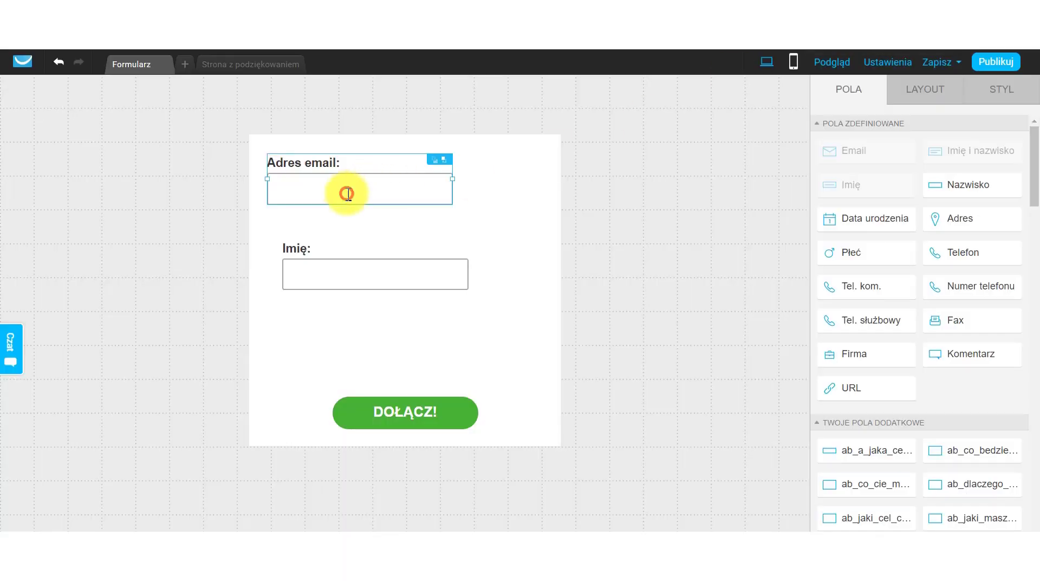
drag(344, 279, 323, 257)
Set the label position of the email field to Wewnątrz in its layout settings.
click(379, 183)
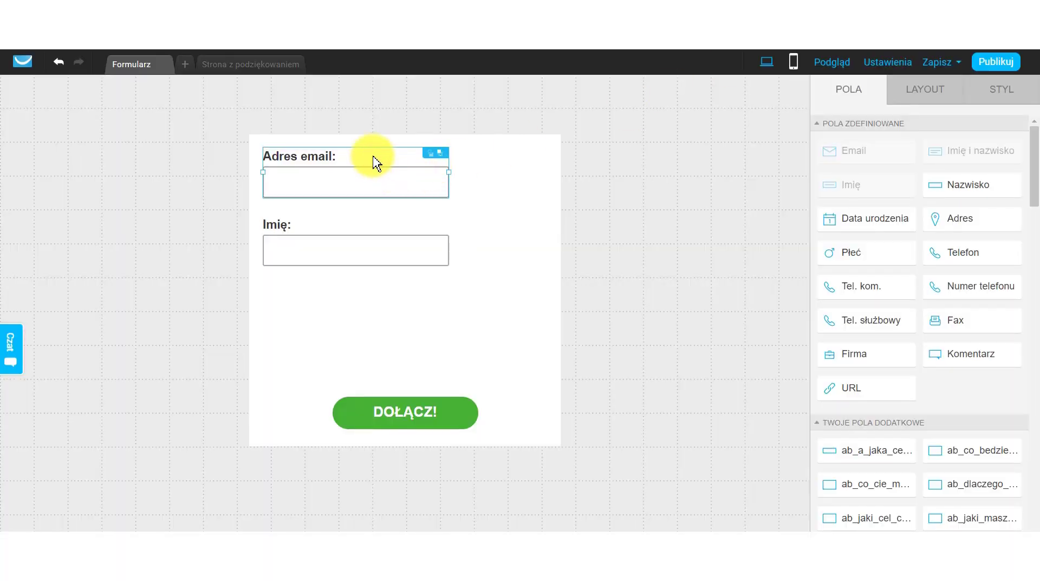
click(928, 93)
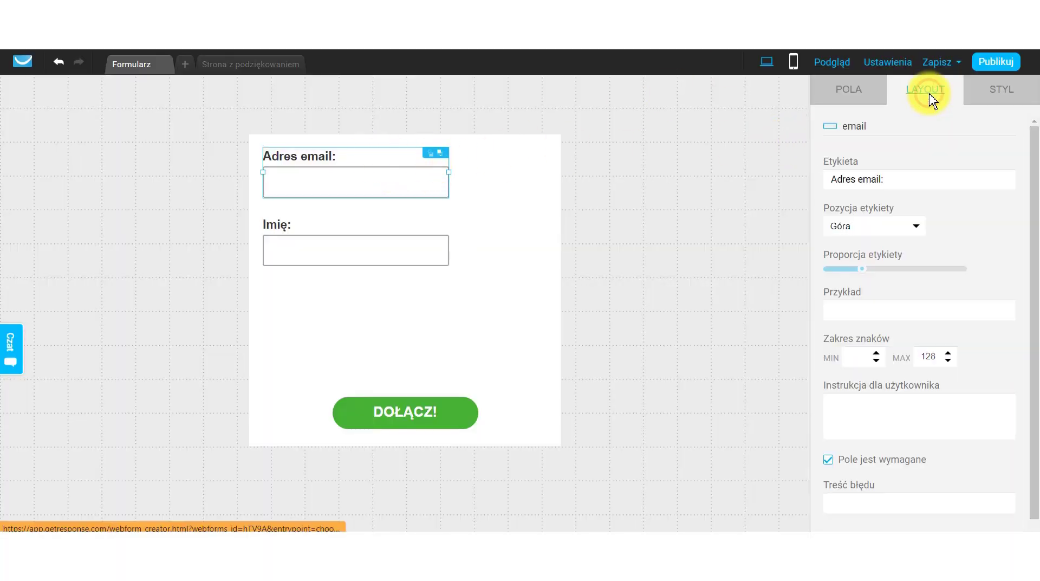
click(870, 226)
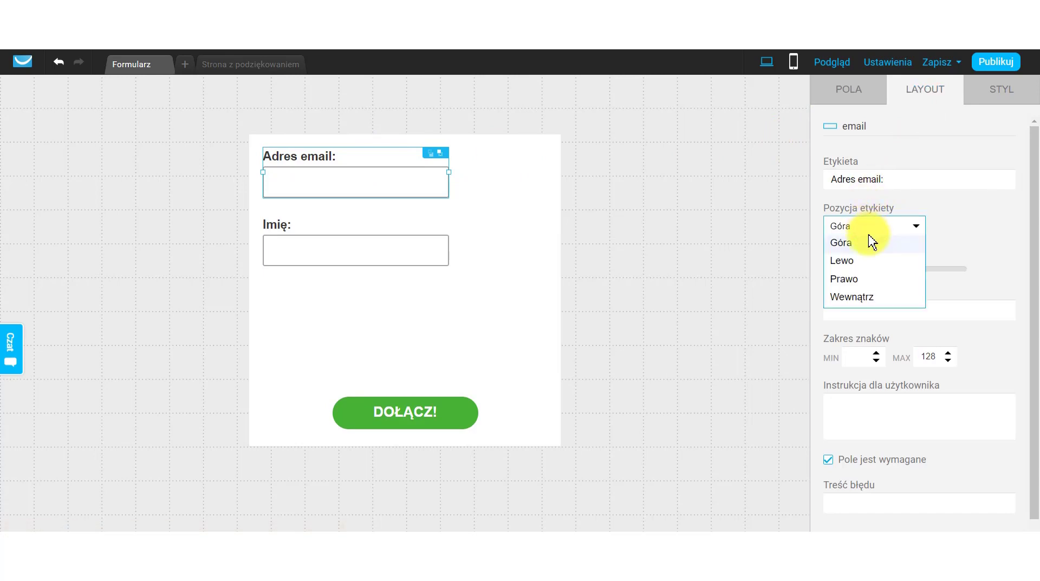
click(861, 298)
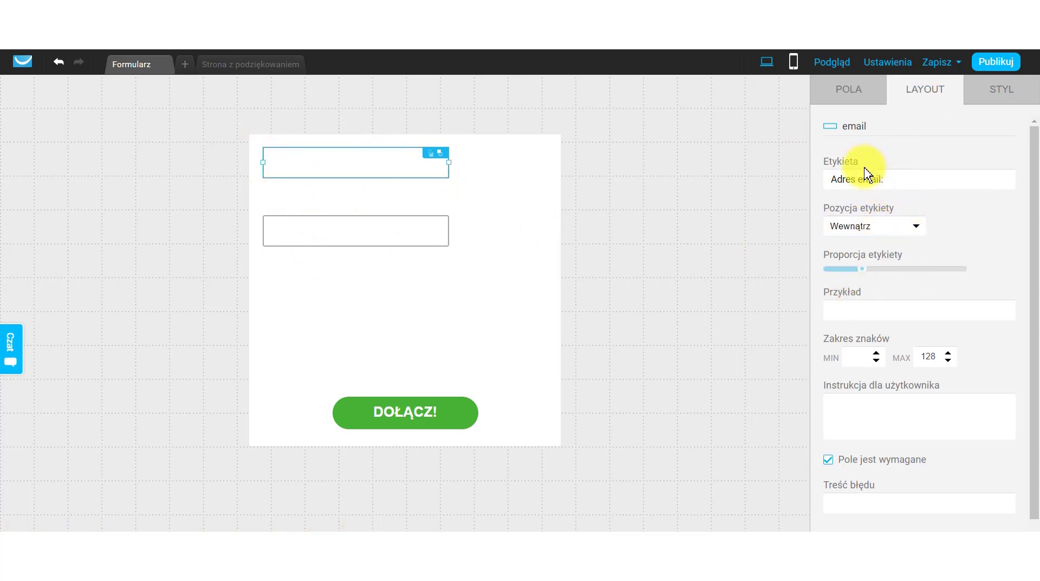
Copy the email field's label "Adres email:" into its Przykład text.
drag(895, 176, 835, 178)
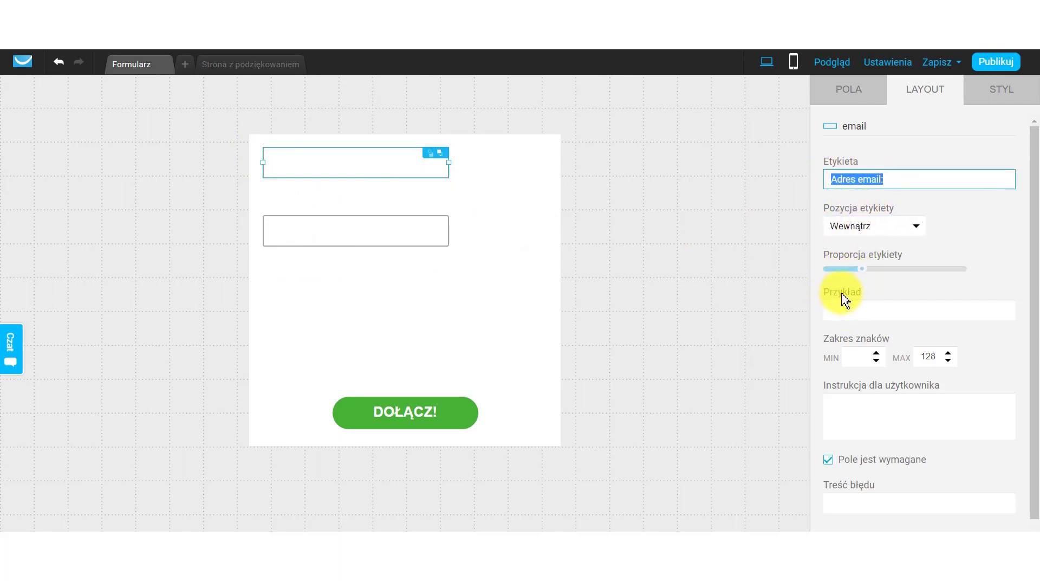
click(836, 309)
drag(889, 178, 805, 193)
key(ctrl+c)
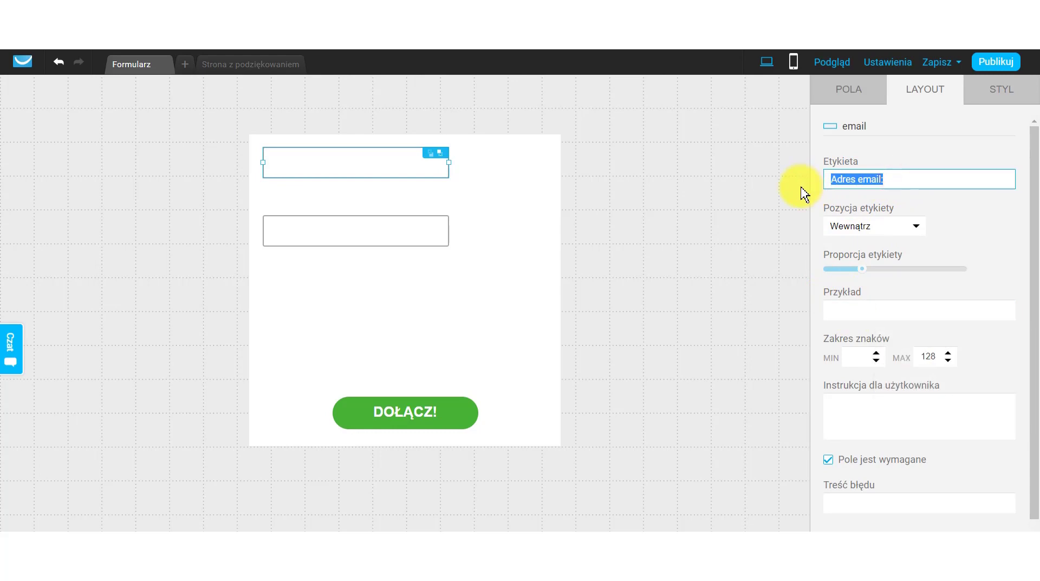
click(860, 309)
key(ctrl+v)
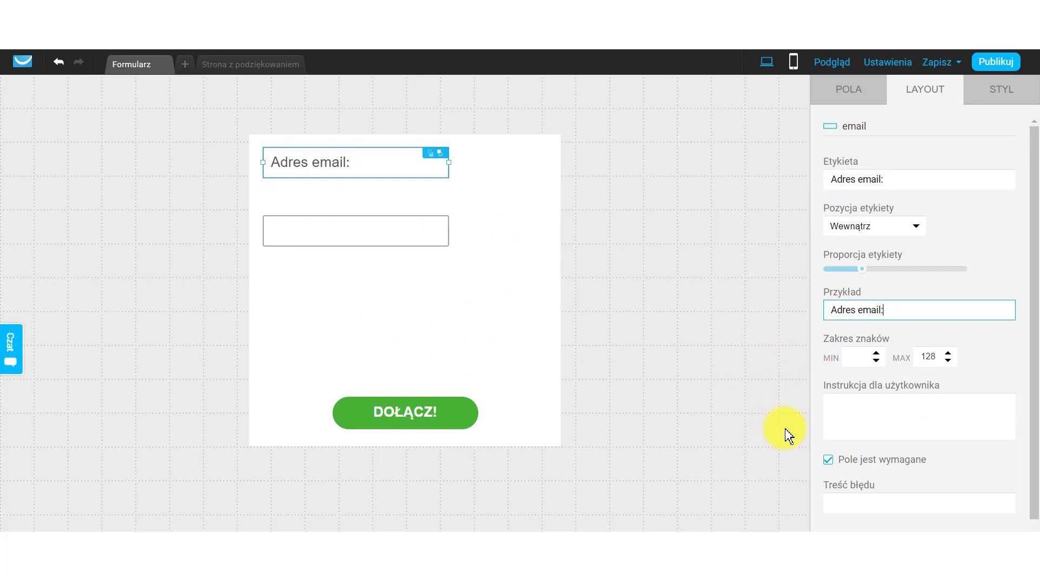
Set the name field's Przykład to "Podaj swoje imię:" and the email field's Etykieta and Przykład to "Podaj swój adres email:".
click(406, 218)
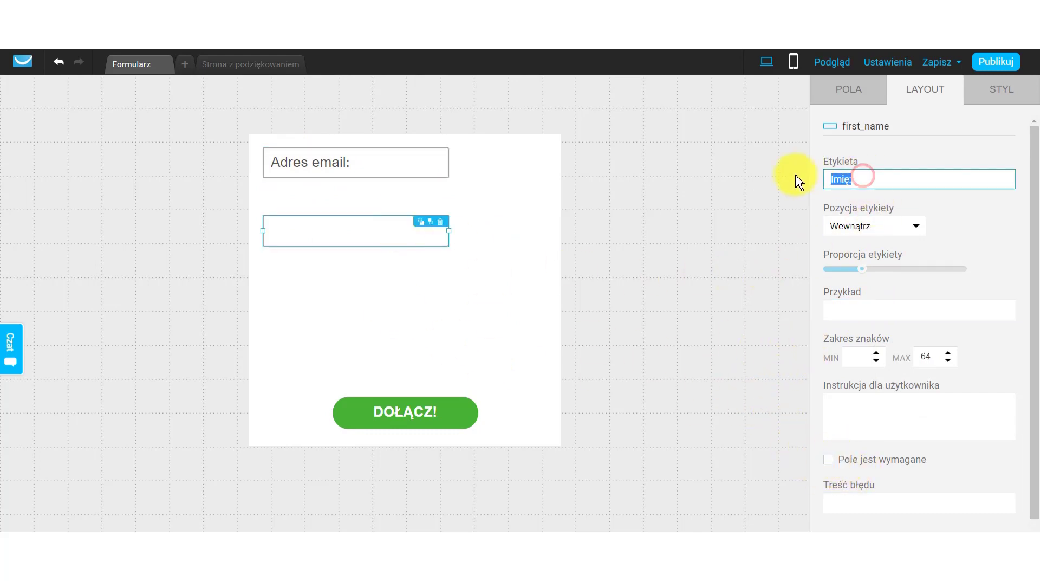
click(855, 313)
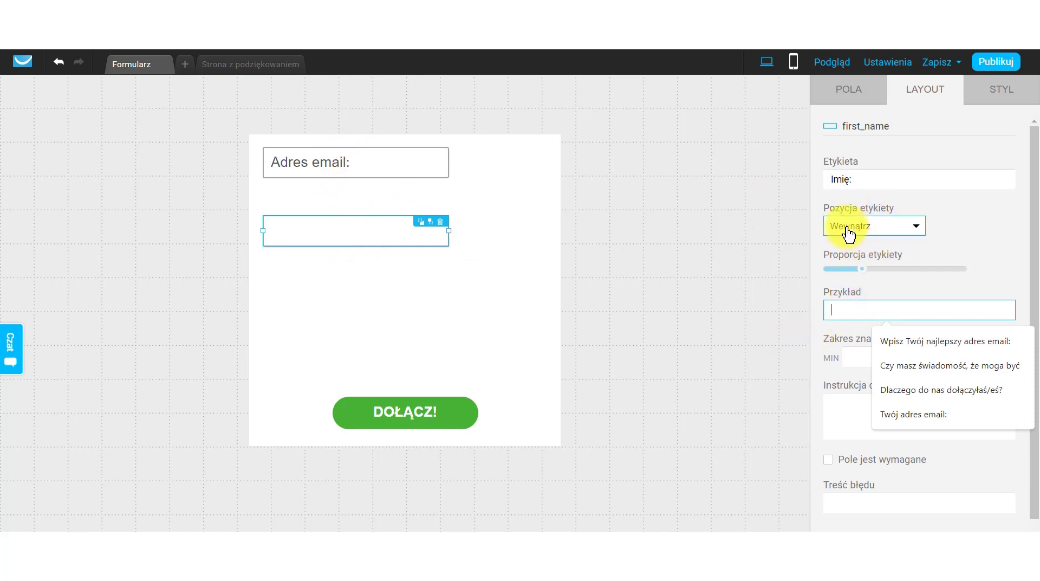
click(844, 309)
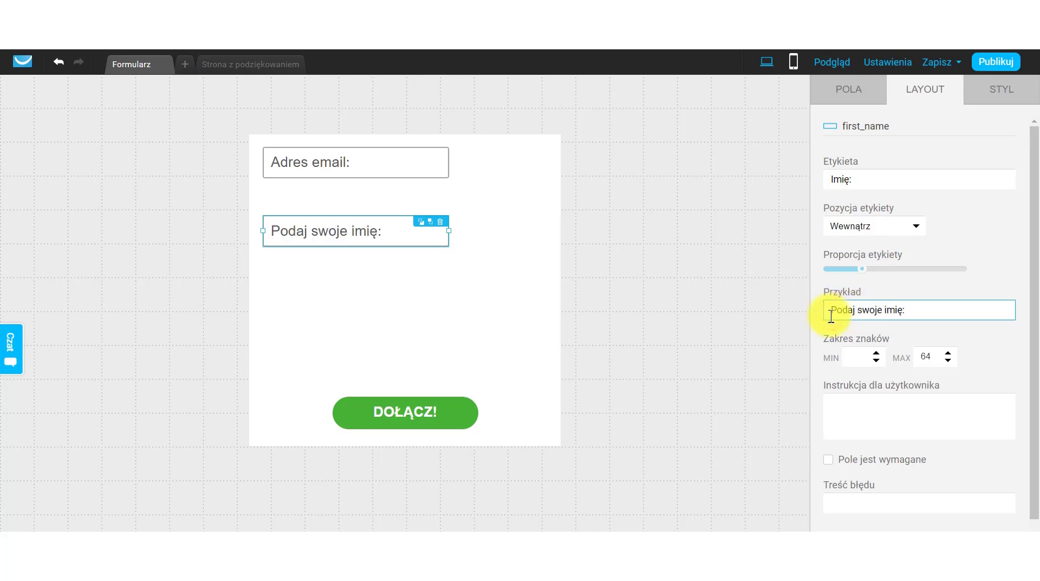
click(346, 172)
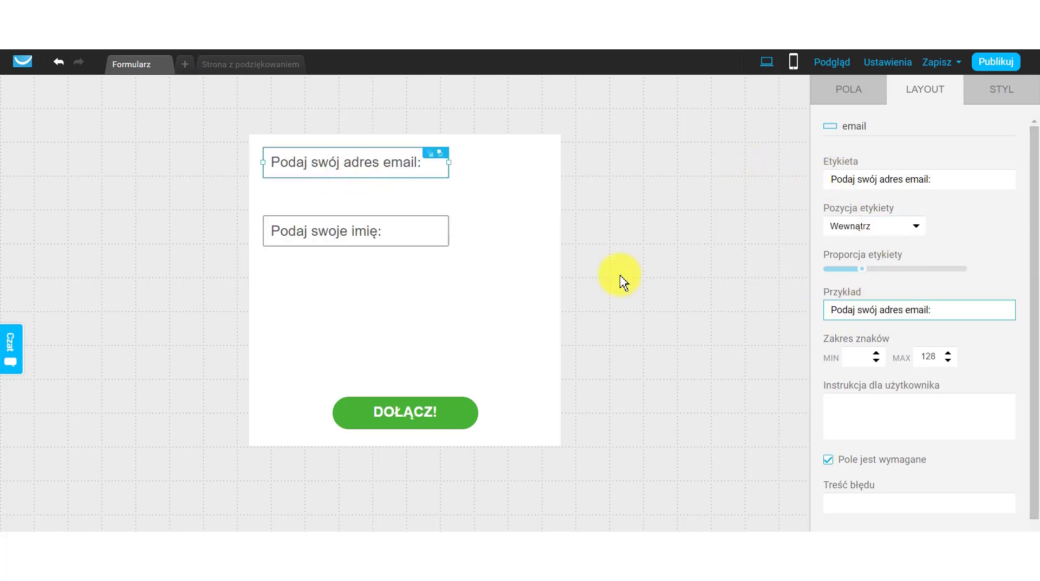
Narrow the two fields, stack them closely with the DOŁĄCZ! button underneath, and narrow the form to fit them.
drag(449, 162, 431, 162)
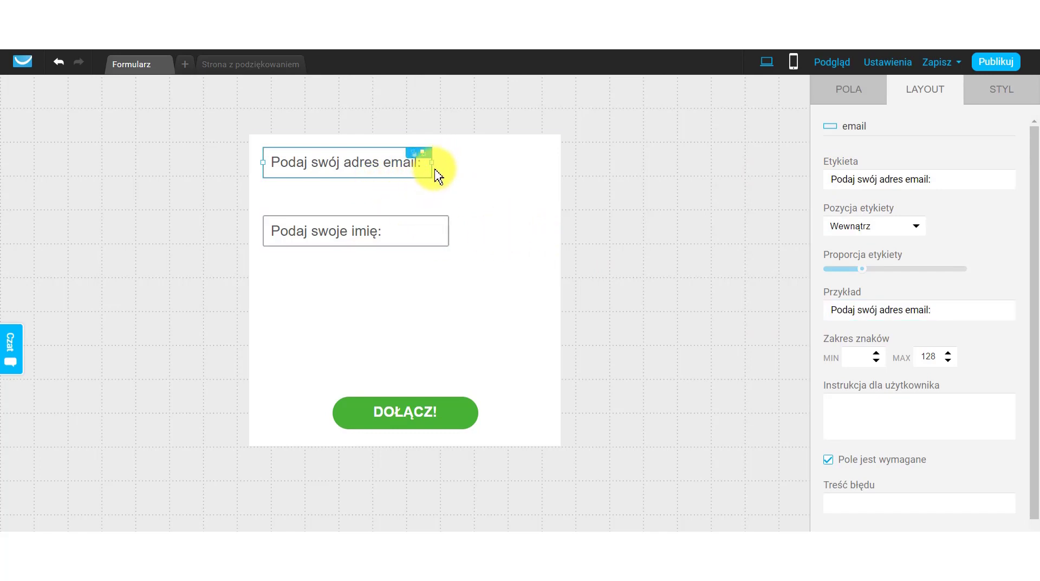
drag(424, 225, 437, 199)
drag(455, 413, 439, 237)
click(530, 228)
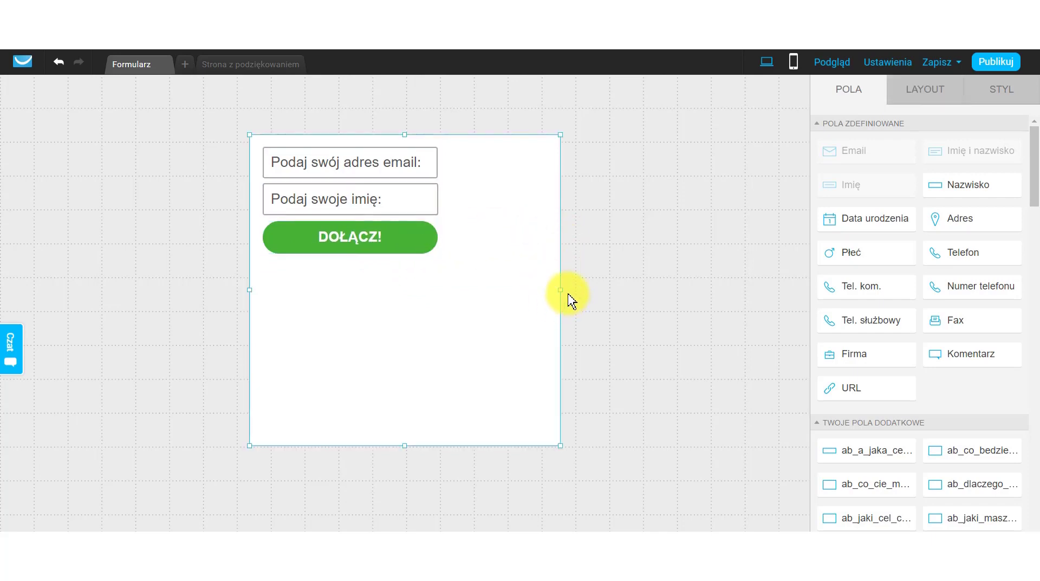
drag(560, 291, 505, 290)
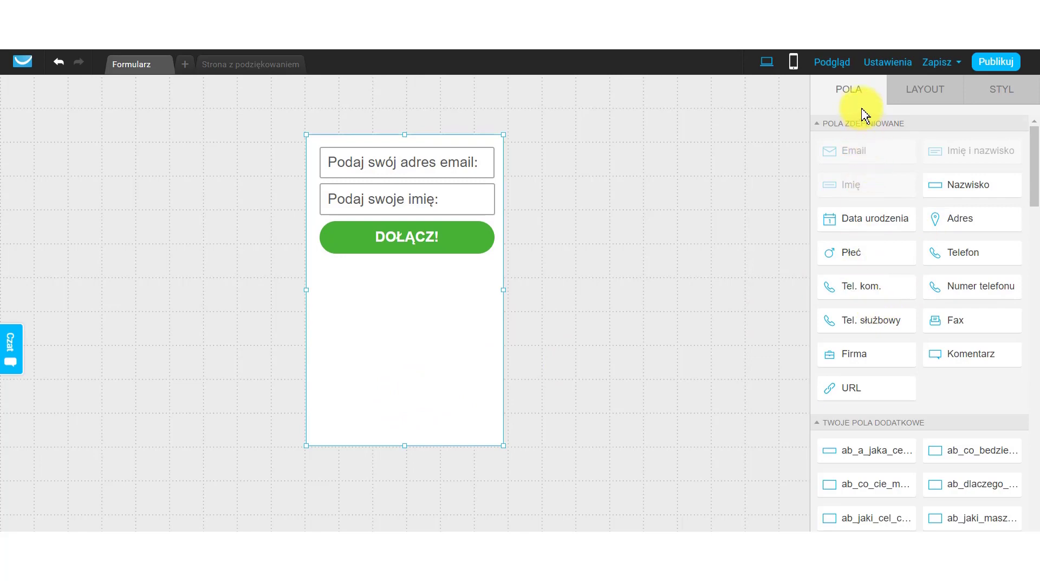
Add the consent fields starting "AKCEPTUJĘ" and "ZAPOZNAŁEM" from Pola zgody to the form.
click(857, 89)
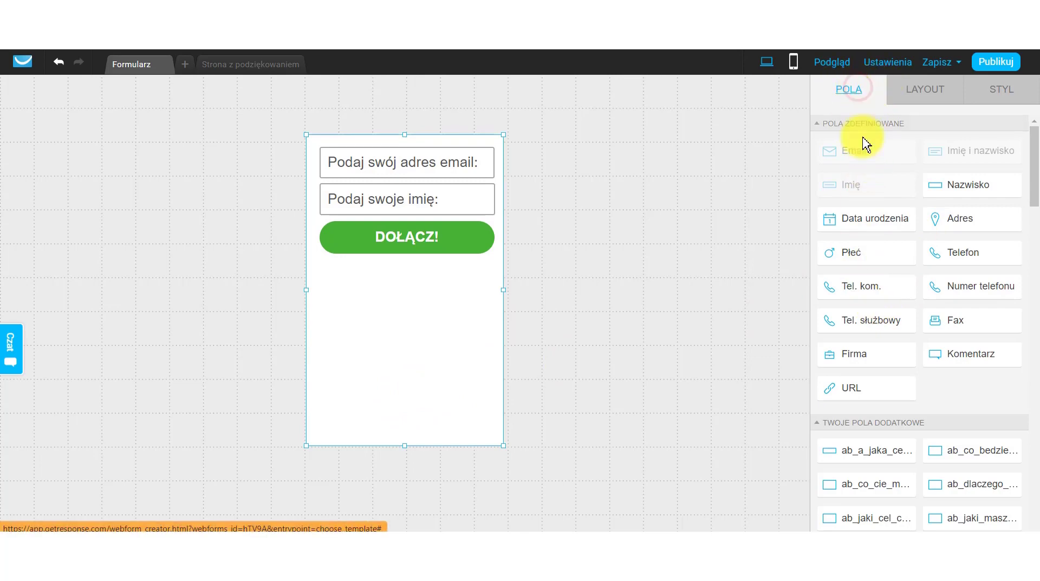
scroll(870, 298, down, 4)
scroll(870, 283, up, 1)
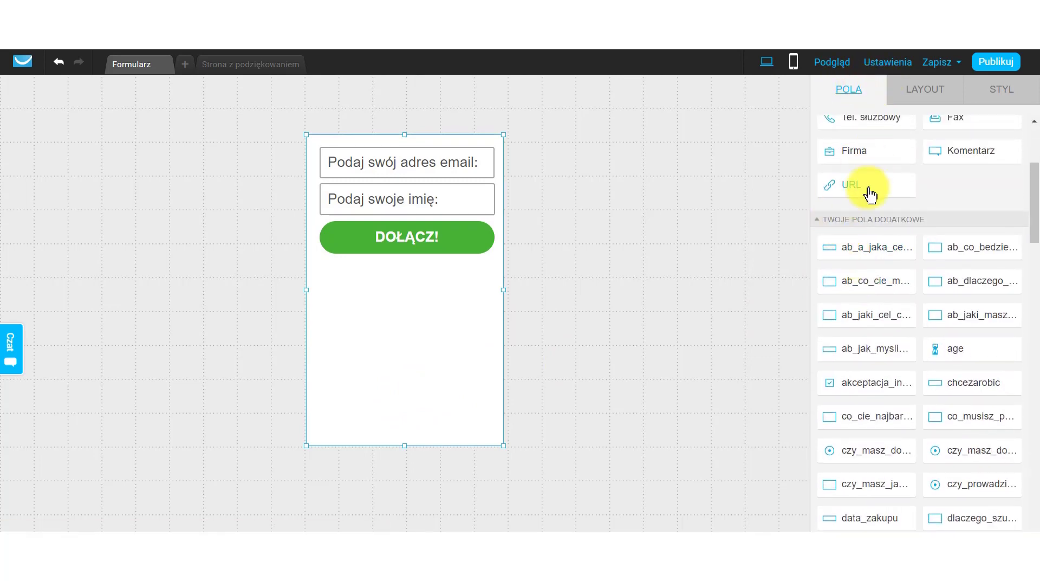
scroll(870, 189, up, 3)
click(859, 125)
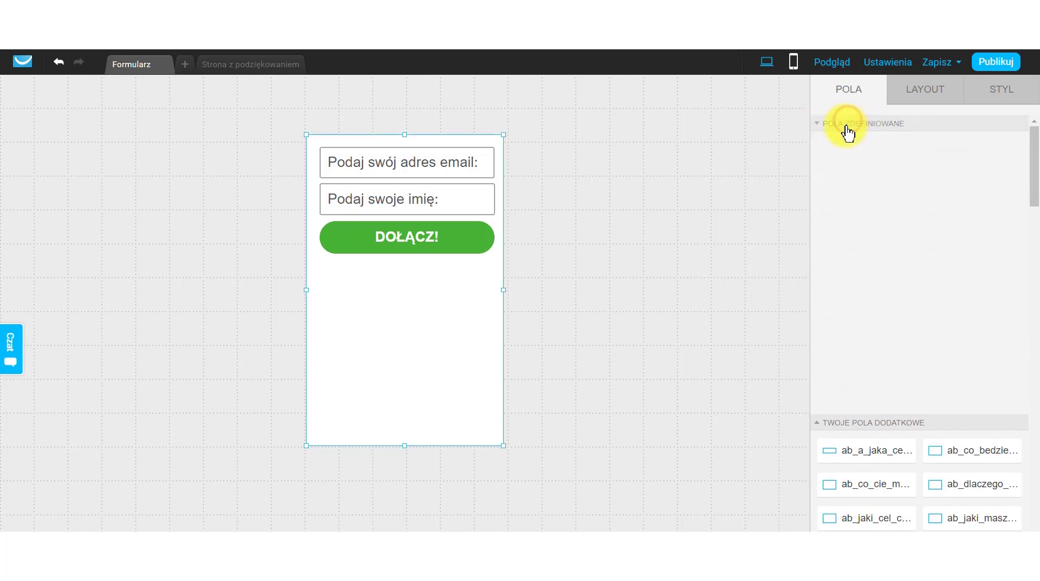
click(868, 142)
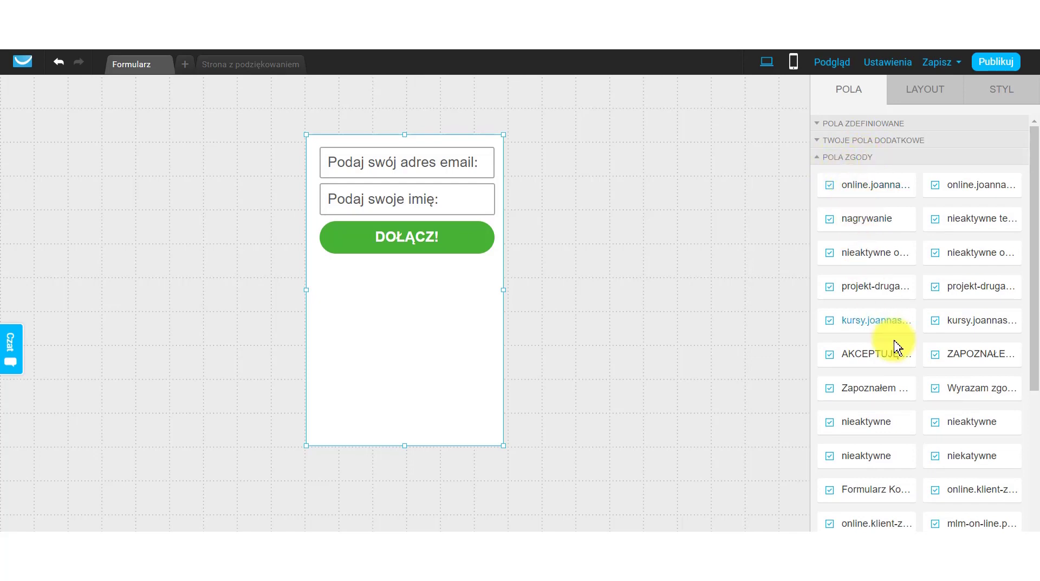
scroll(896, 348, down, 3)
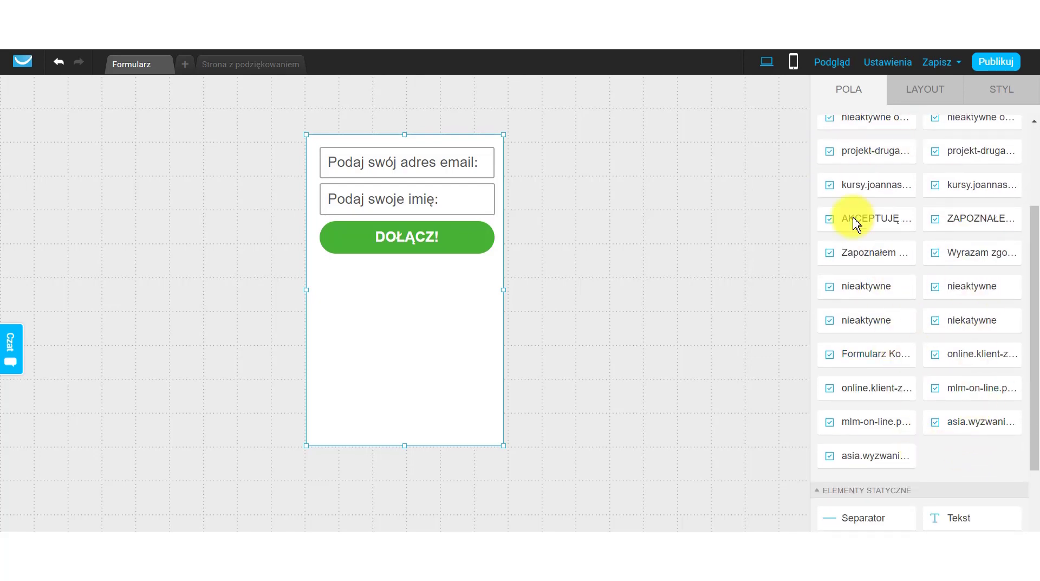
scroll(893, 257, up, 2)
scroll(873, 281, up, 2)
click(873, 355)
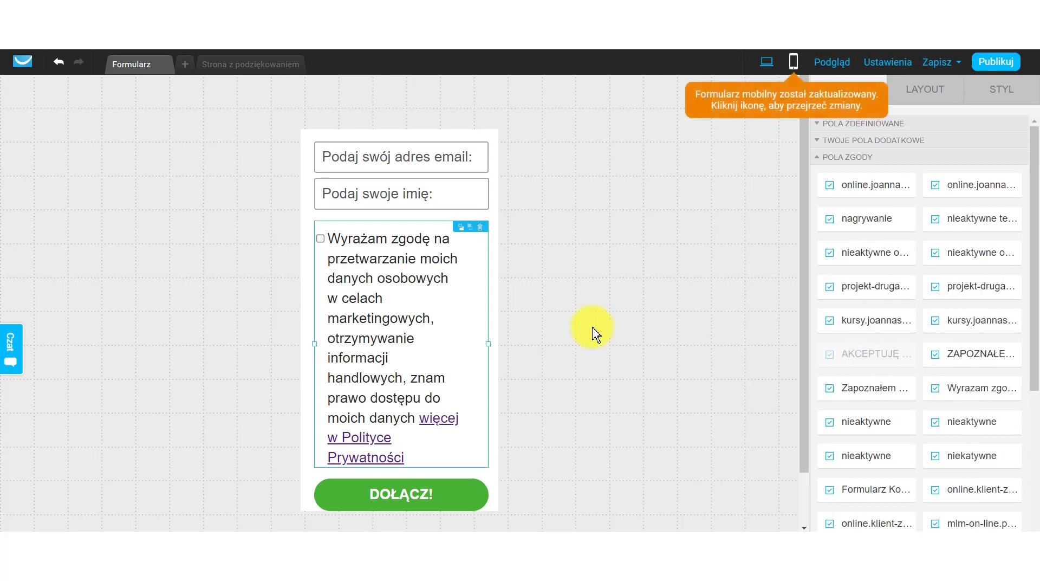
click(967, 353)
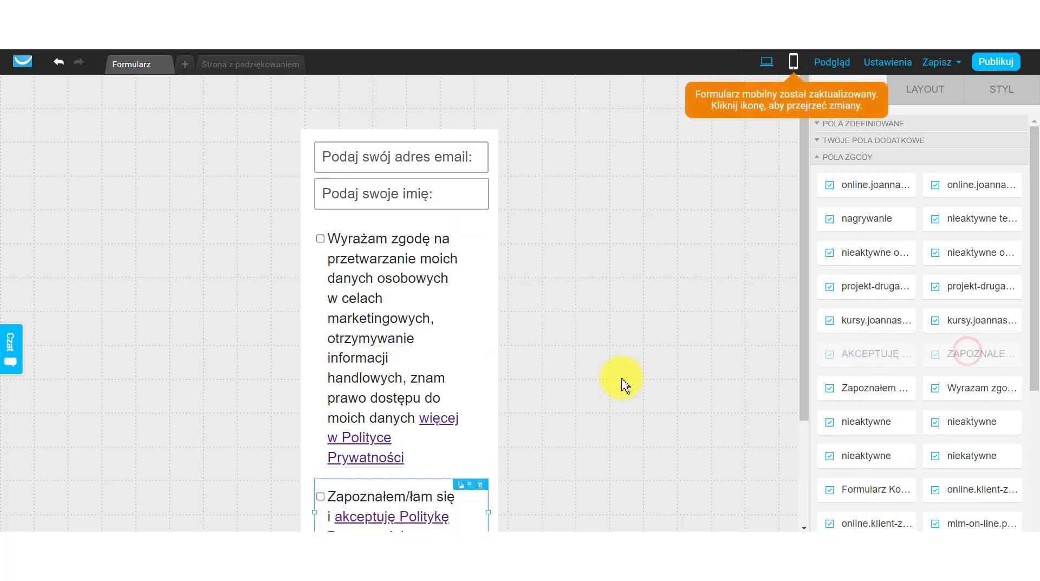
scroll(356, 383, down, 3)
scroll(402, 263, up, 3)
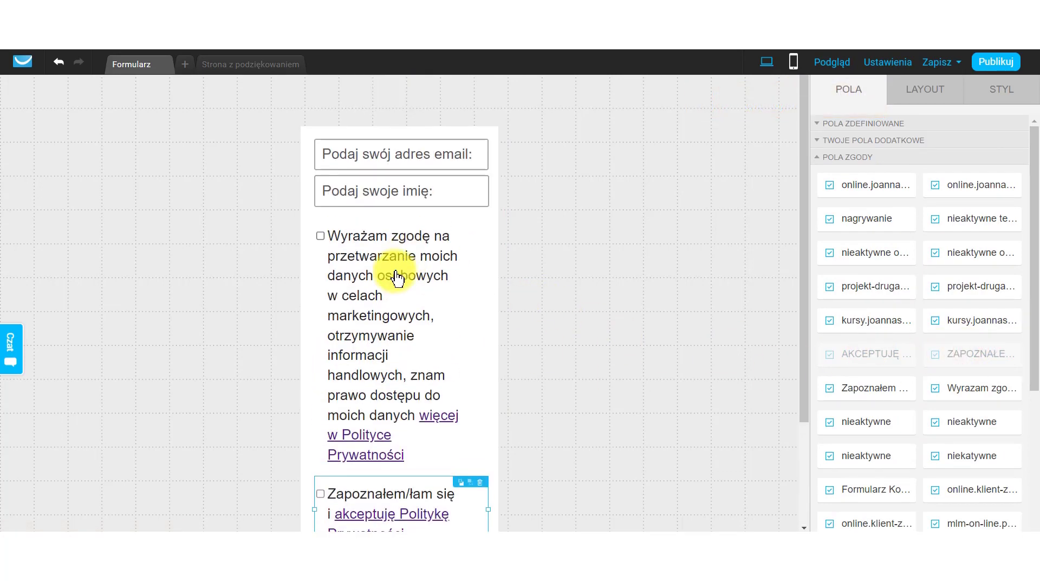
Shrink the Wartości text size of the consent fields to small print in their style settings.
scroll(392, 318, down, 1)
click(399, 283)
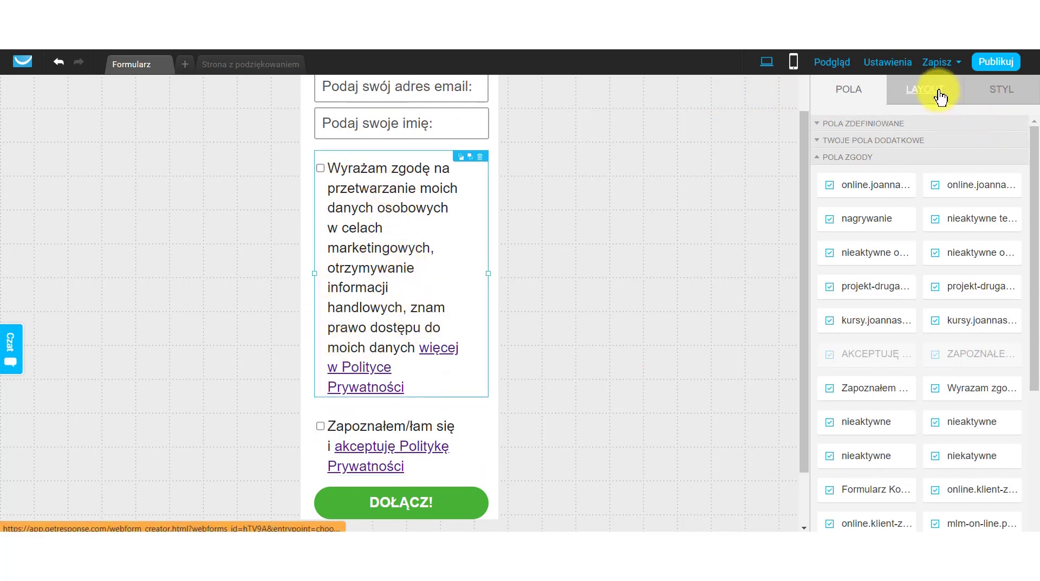
click(1001, 90)
scroll(952, 336, down, 3)
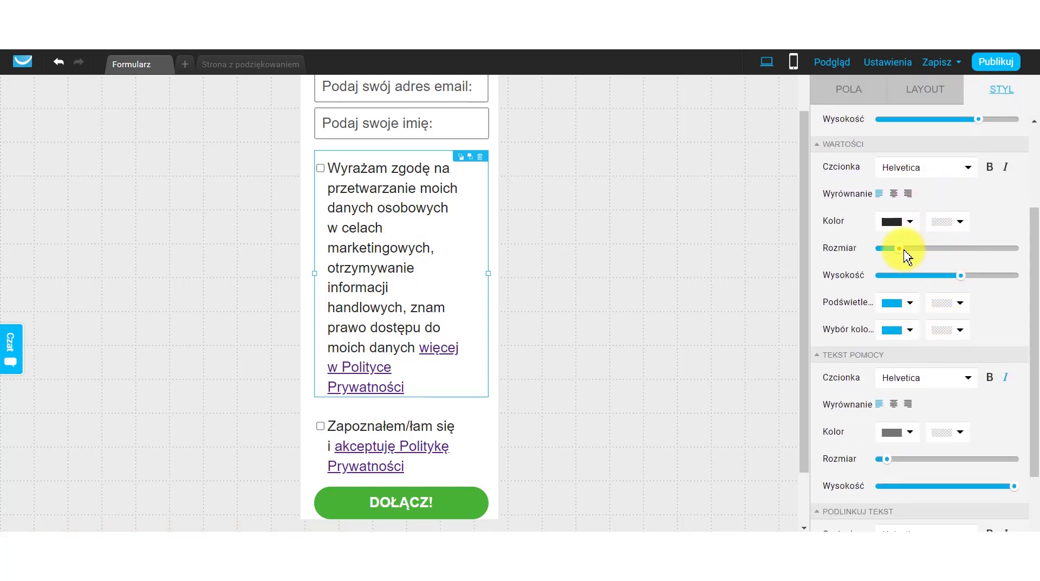
drag(898, 249, 883, 246)
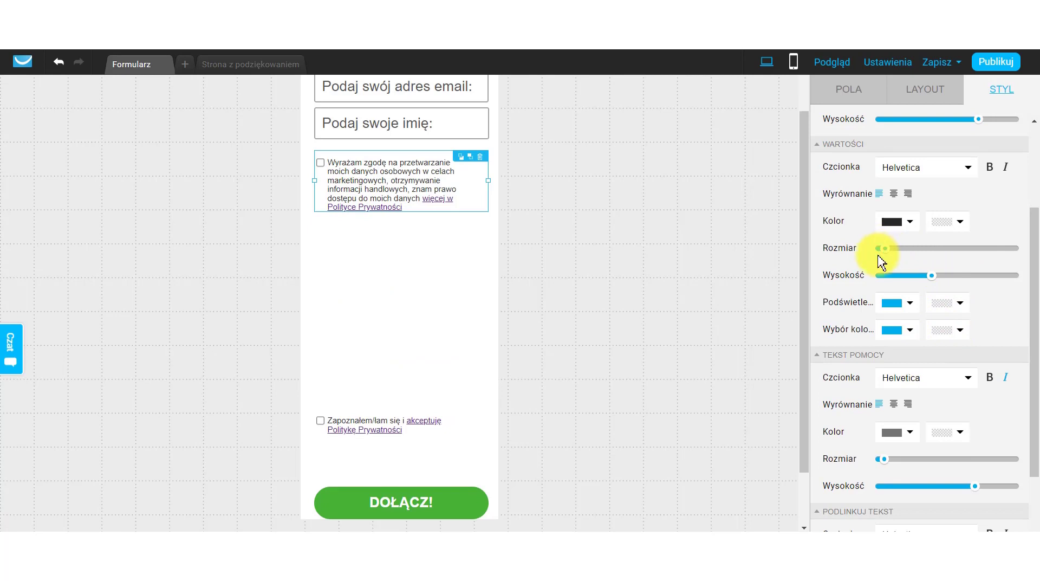
Move the "Zapoznałem/łam się" consent directly under the name field, with the "Wyrażam zgodę" consent right beneath it.
drag(337, 421, 341, 232)
drag(370, 176, 368, 273)
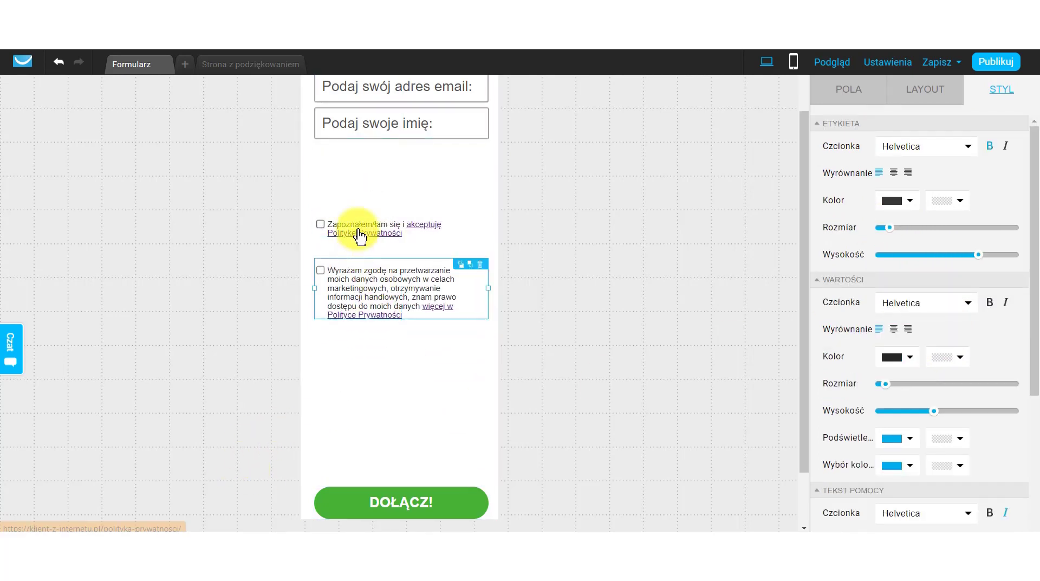
drag(359, 234, 361, 166)
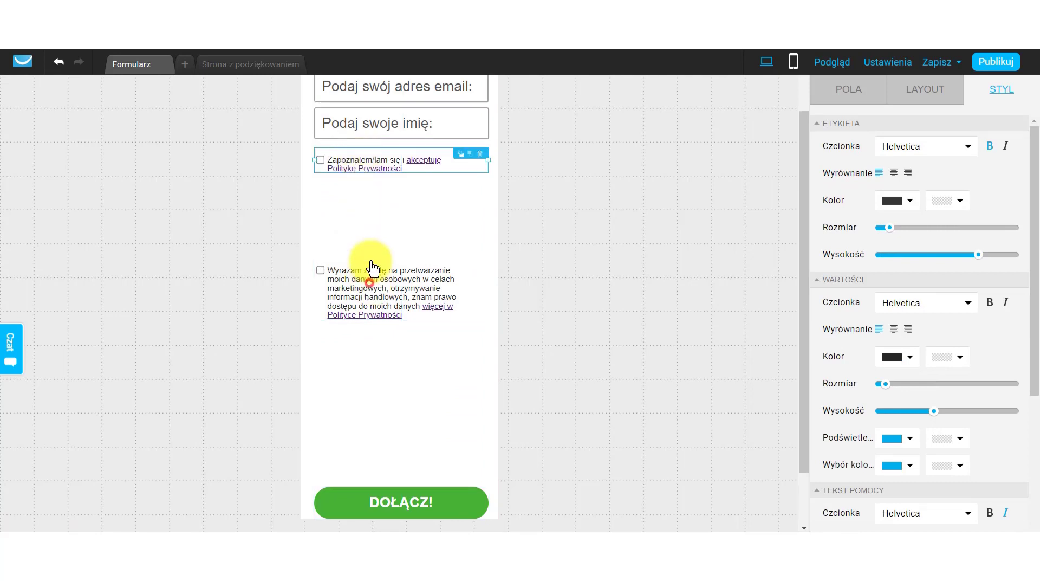
drag(371, 267, 364, 202)
click(372, 226)
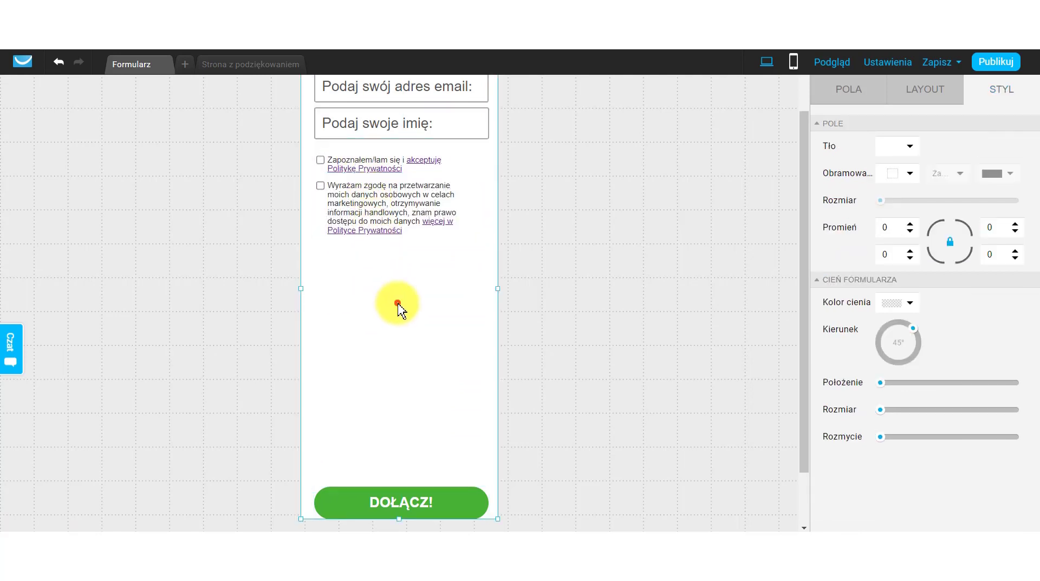
Move the DOŁĄCZ! button up directly under the consents and shorten the form to end just below it.
drag(412, 496, 414, 260)
click(412, 329)
mouse_move(406, 399)
mouse_down()
mouse_move(412, 419)
mouse_move(409, 405)
mouse_up()
click(478, 320)
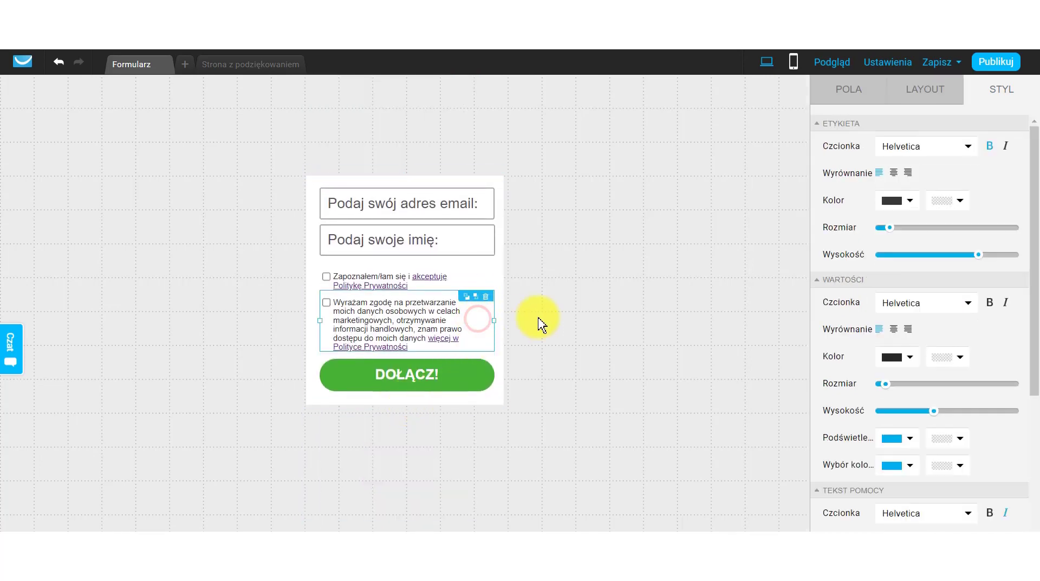
click(591, 316)
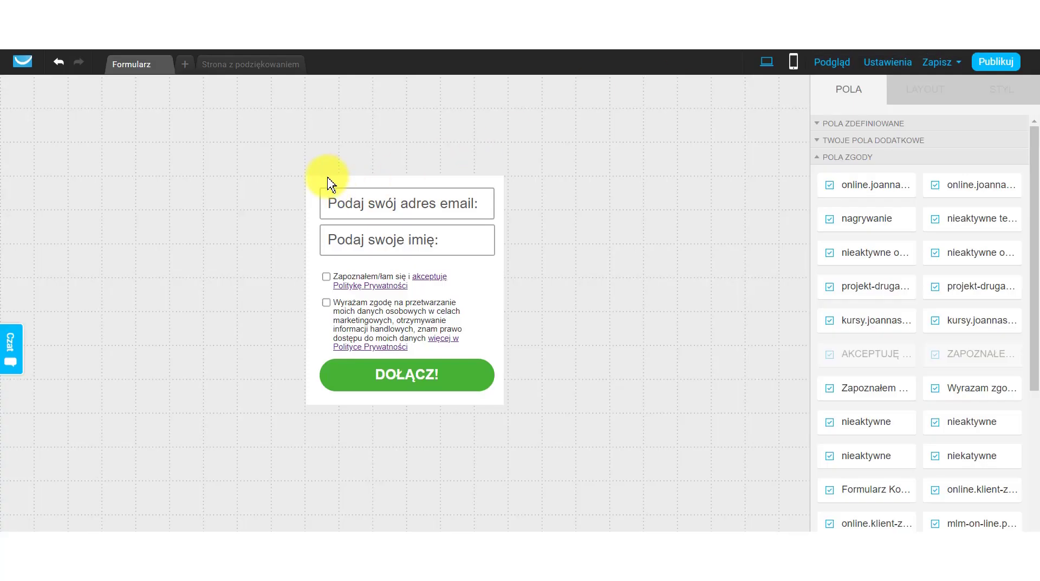
Widen the form slightly and make its background (Tło) fully transparent.
click(324, 179)
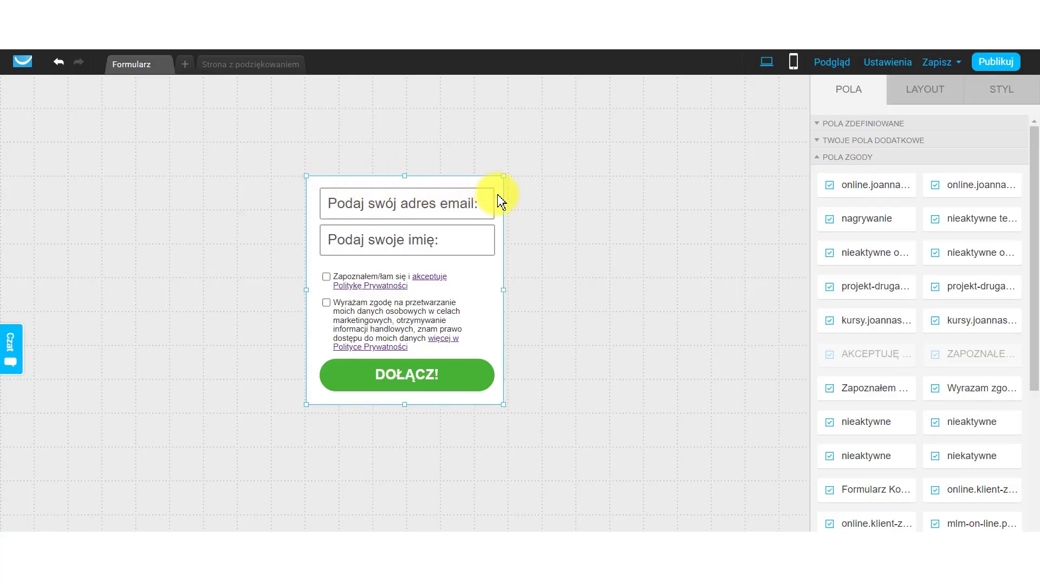
drag(501, 289, 504, 288)
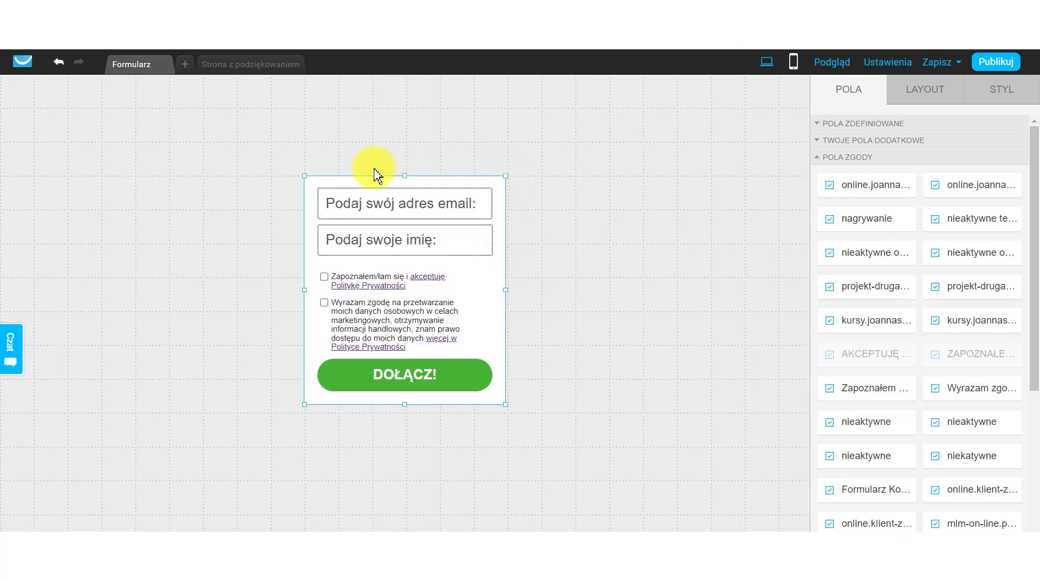
click(987, 93)
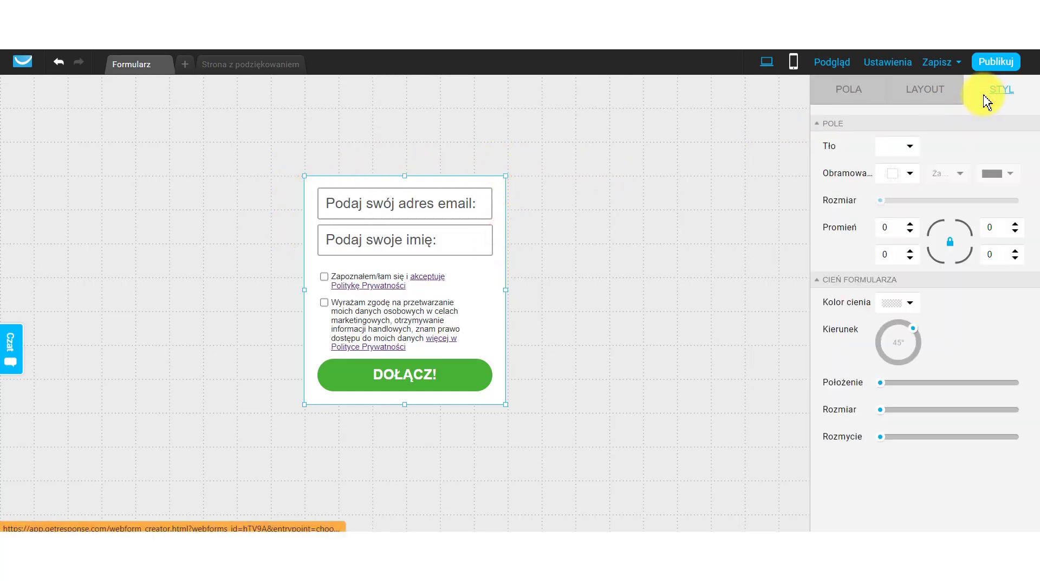
click(910, 155)
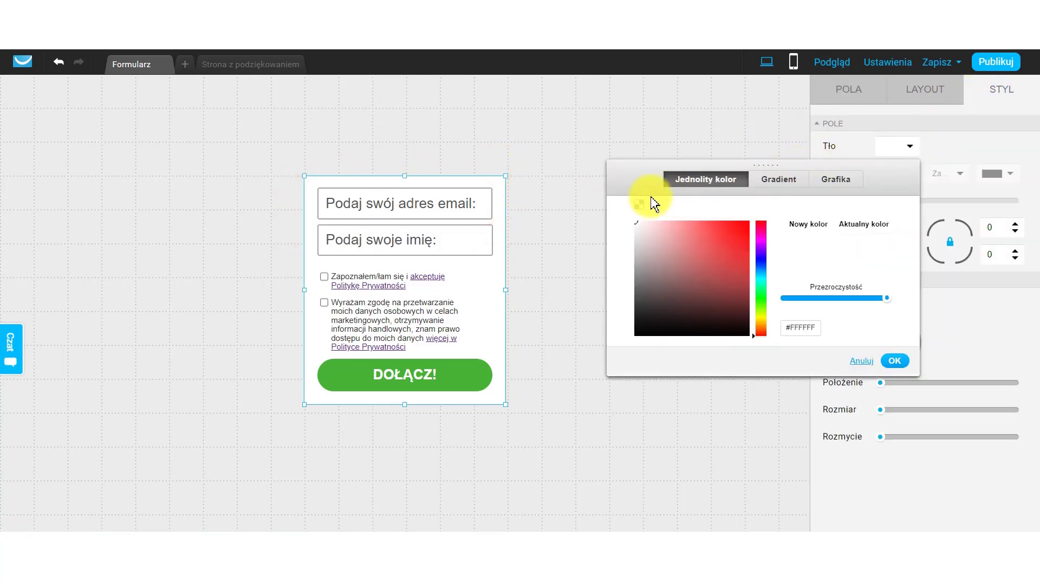
click(640, 205)
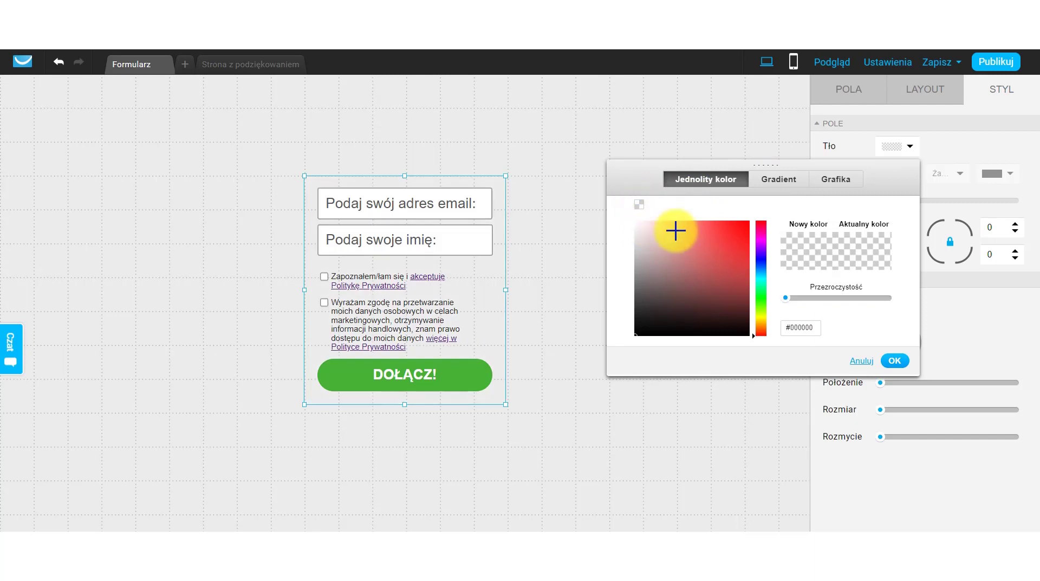
click(895, 360)
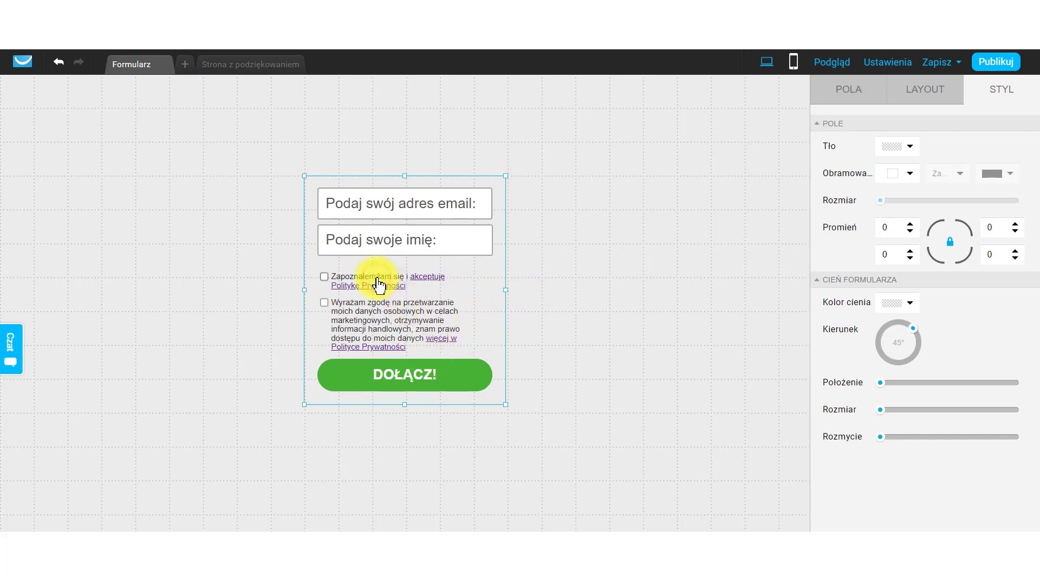
Mark both consents and the name field as required with Pole jest wymagane, and check the same setting on the email field.
click(358, 279)
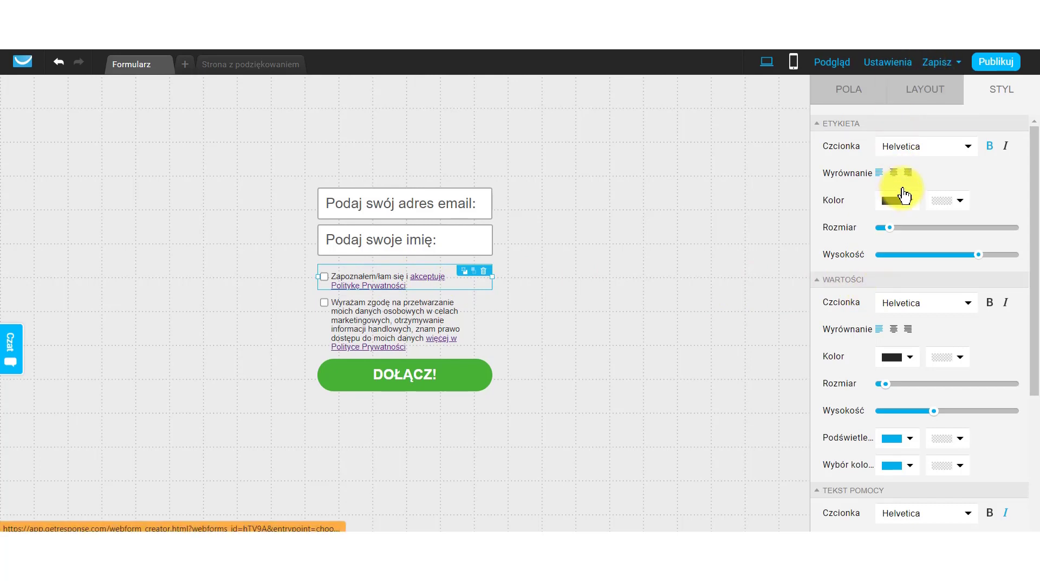
click(924, 96)
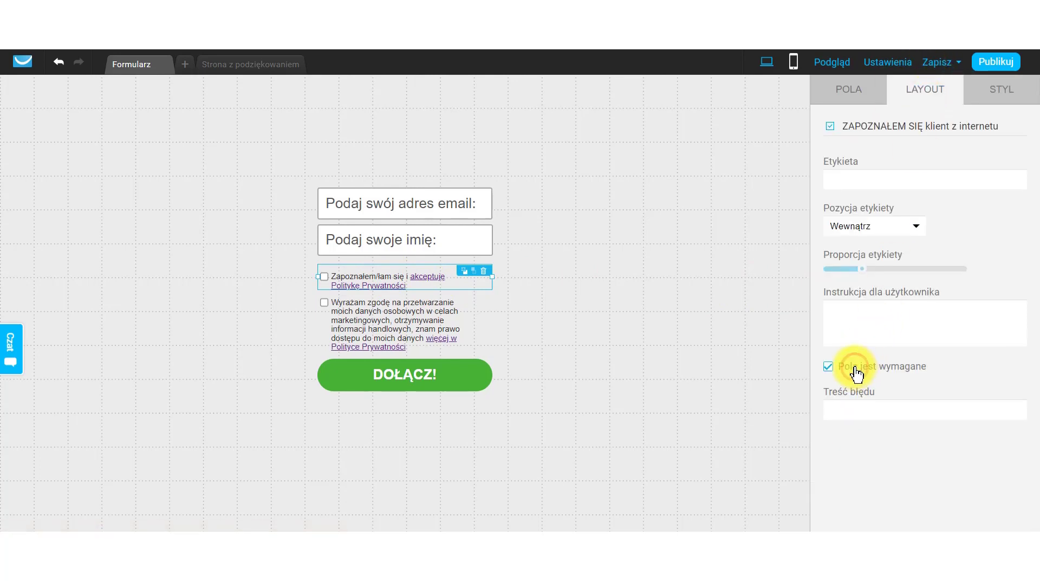
click(399, 314)
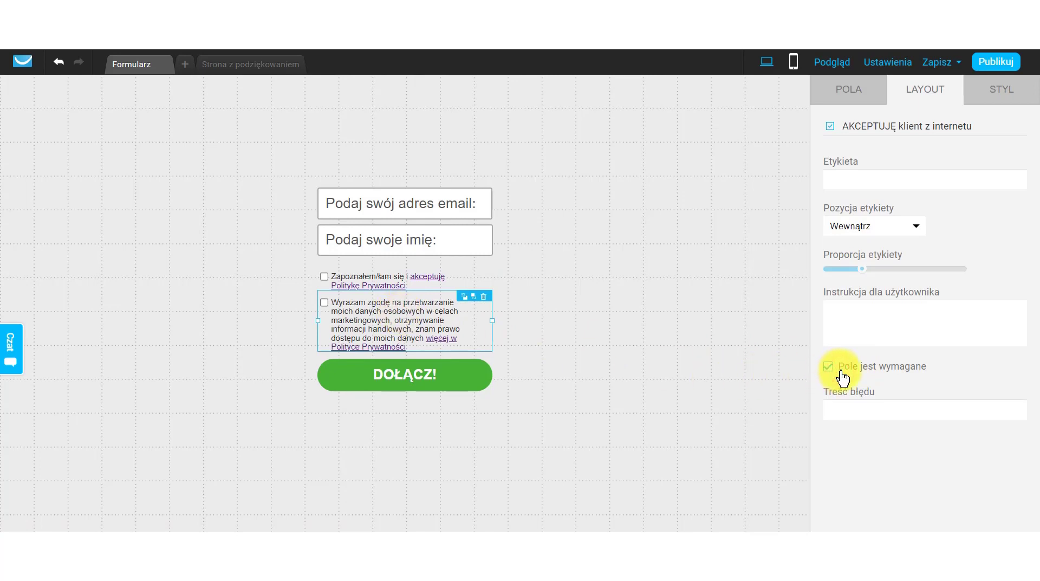
click(421, 240)
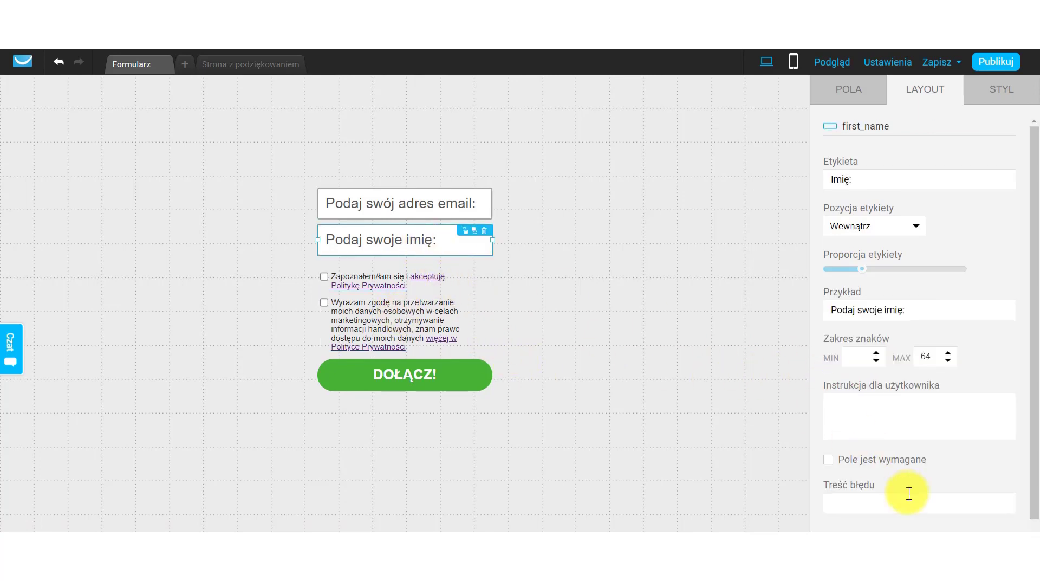
click(858, 459)
click(438, 214)
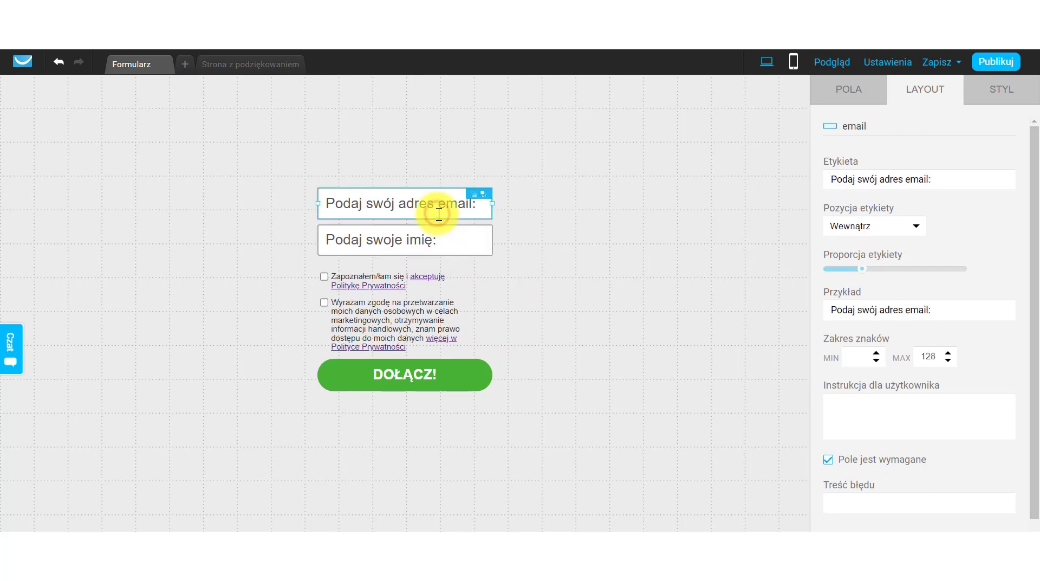
click(461, 241)
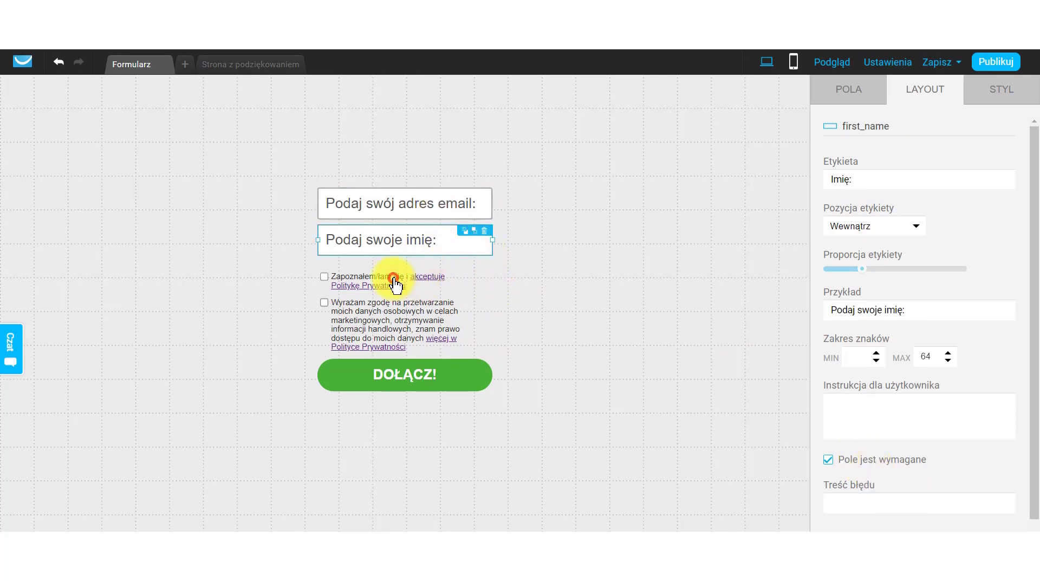
click(398, 314)
Change the join button's text to "TUTAJ SIĘ ZAPISZ!".
click(423, 386)
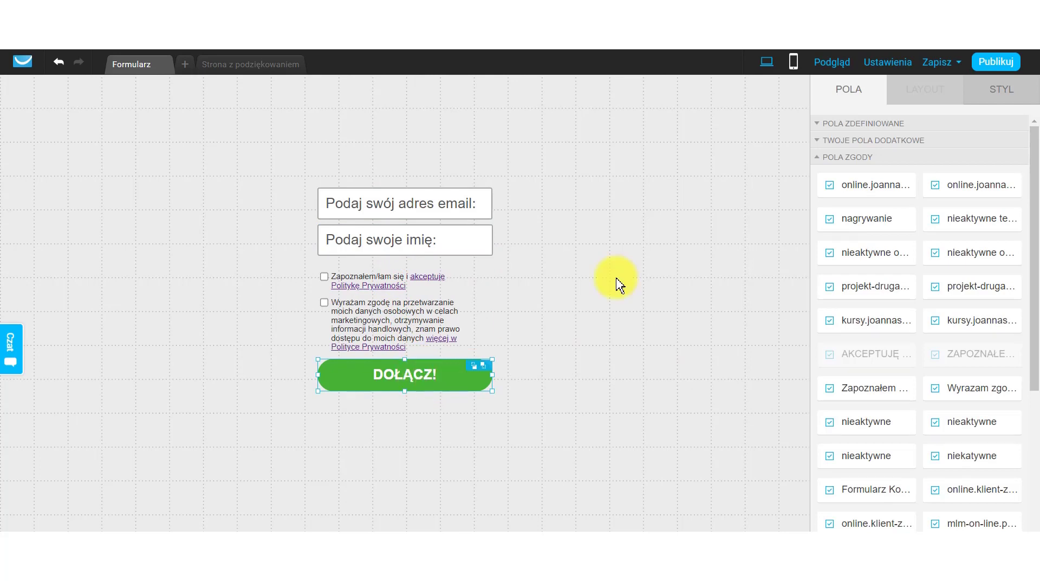
double_click(408, 382)
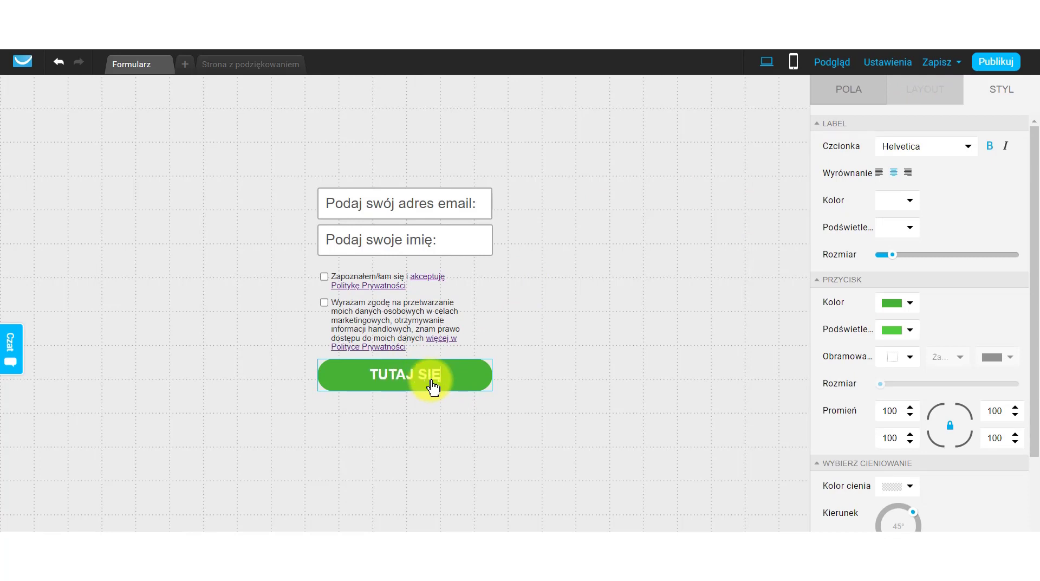
text(TUTAJ SIĘ ZAPISZ!)
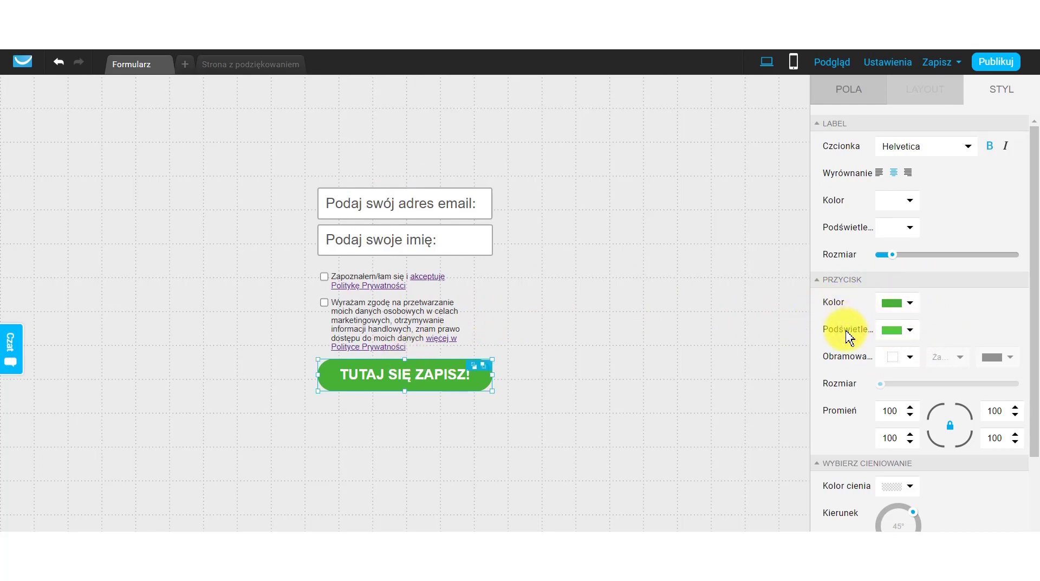
Open the style settings of the TUTAJ SIĘ ZAPISZ! button to examine its colour and highlight options.
click(902, 340)
click(901, 340)
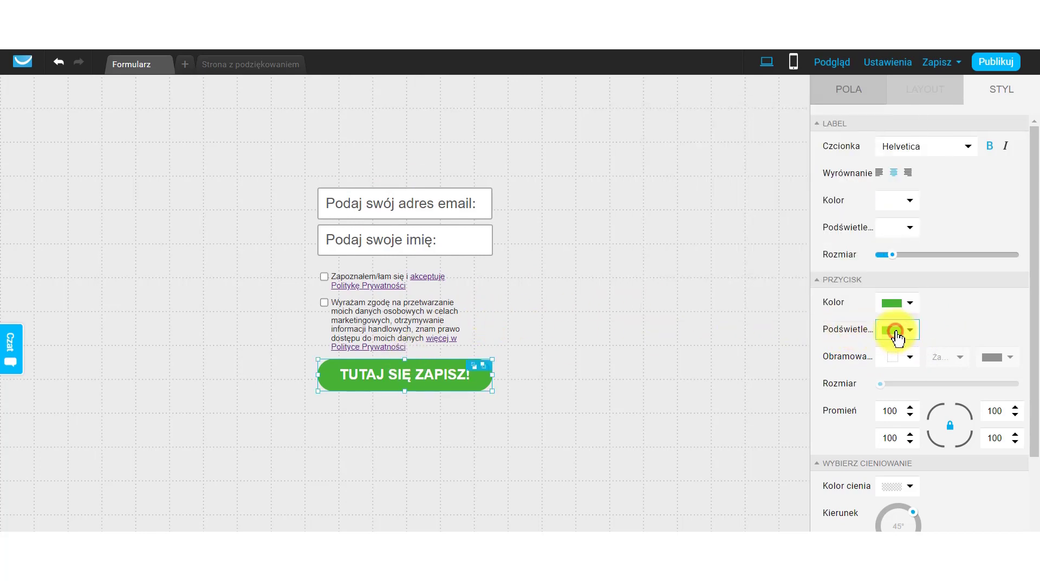
click(572, 358)
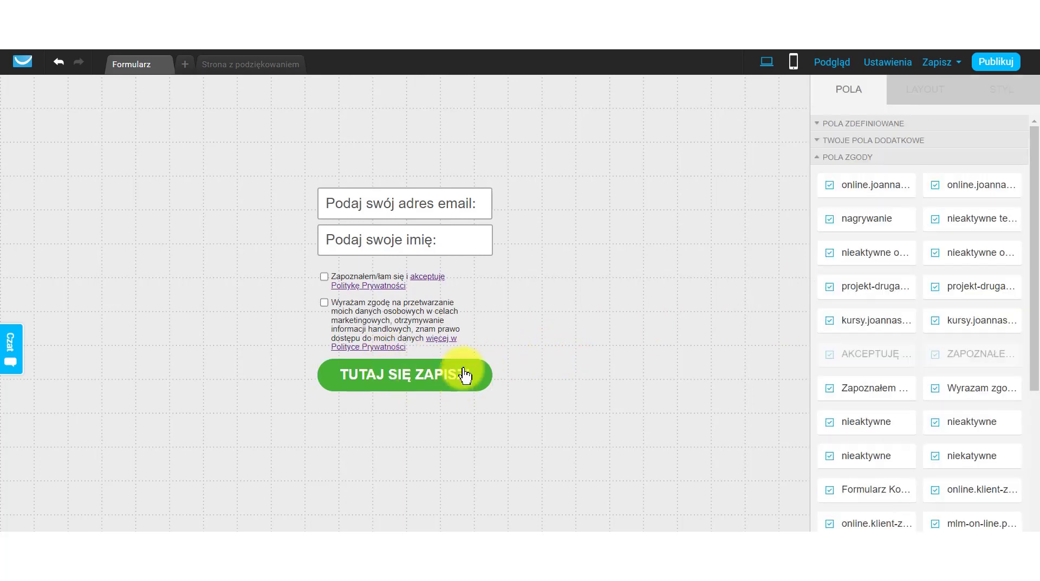
click(457, 386)
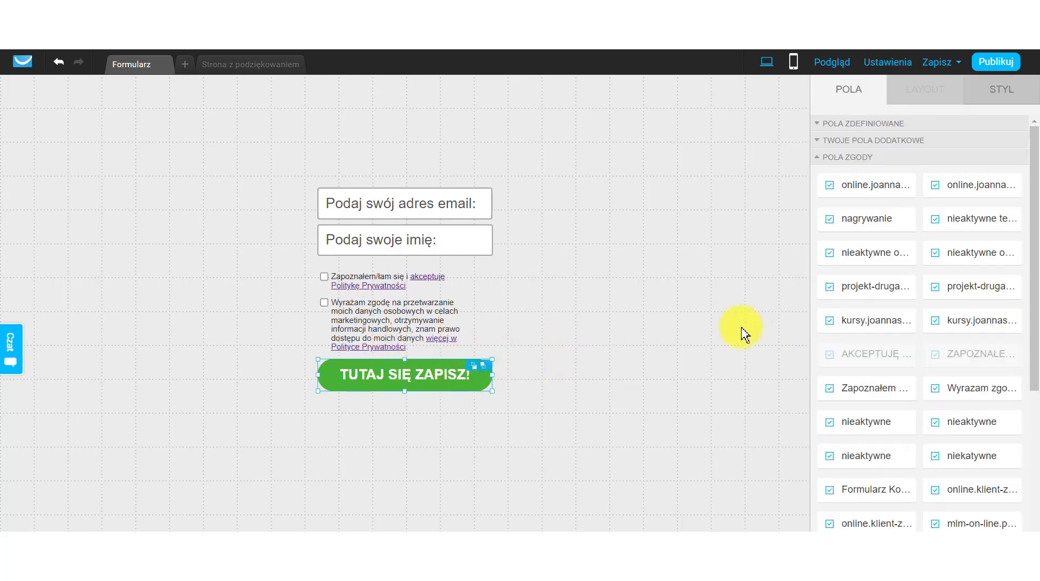
click(840, 68)
click(982, 88)
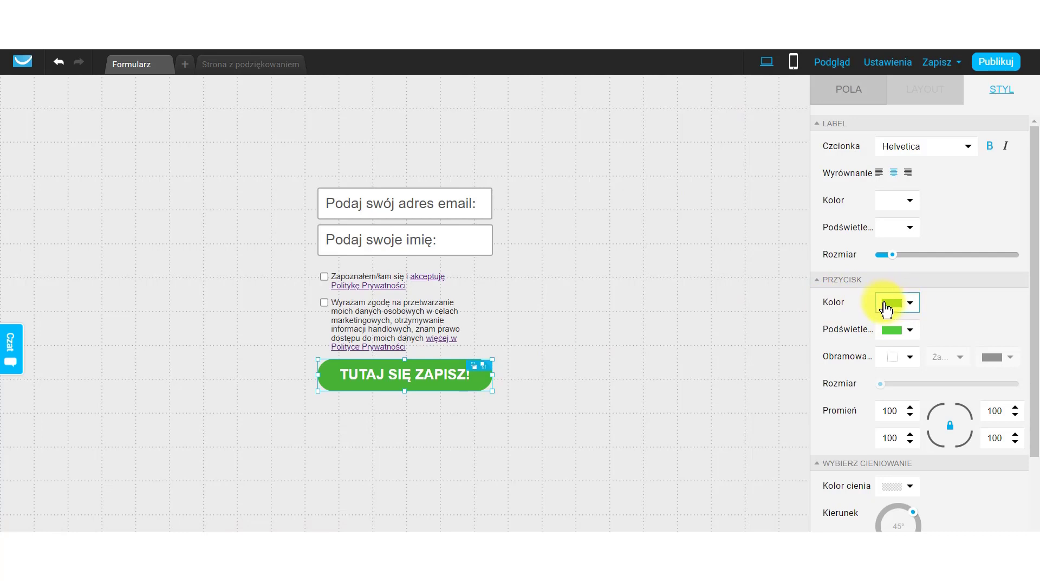
Set the sign-up button's highlight colour (Podświetlenie) to #CEA43D and preview the form.
click(910, 331)
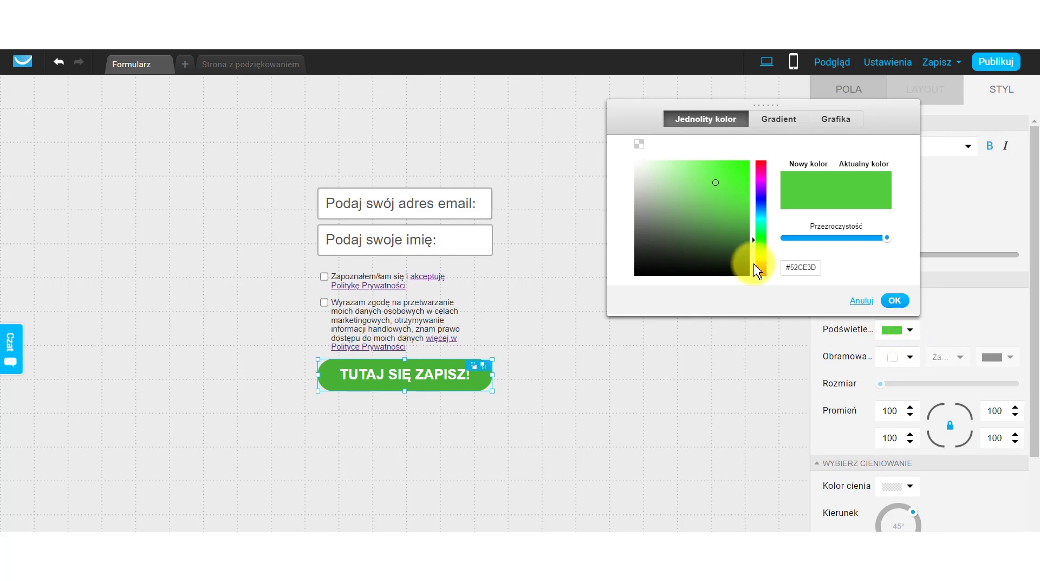
click(754, 262)
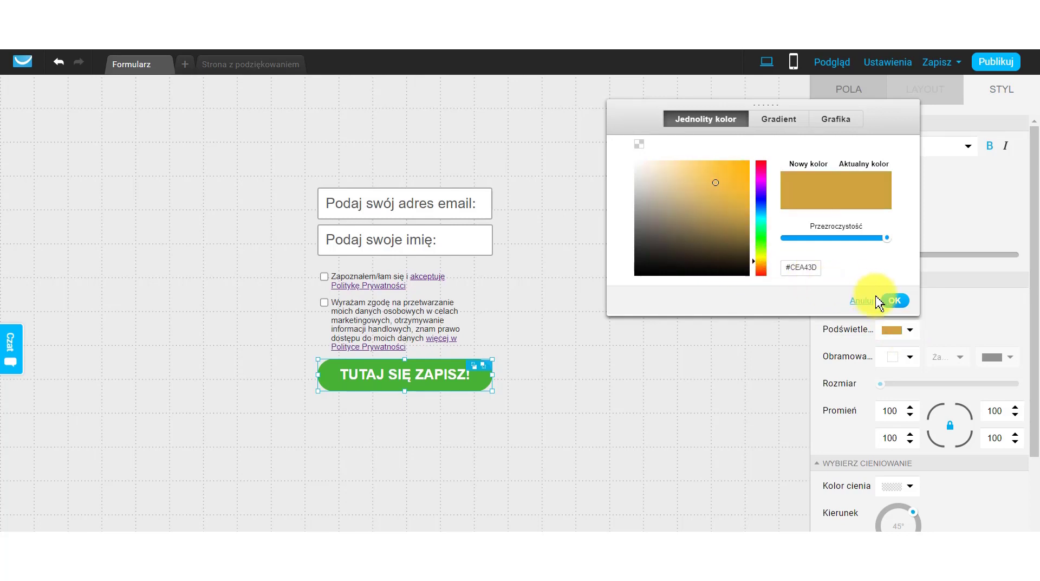
click(894, 300)
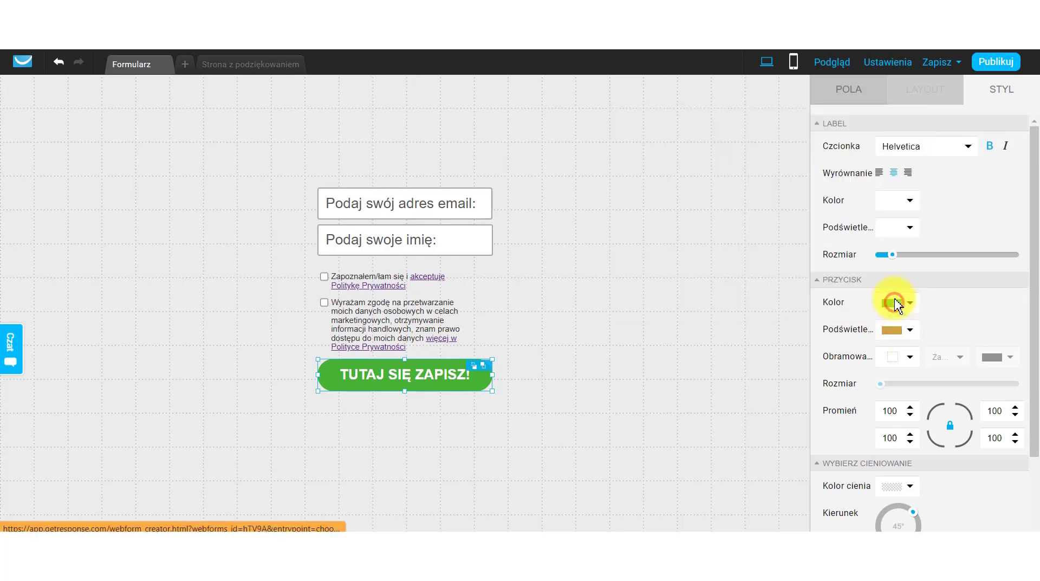
click(832, 65)
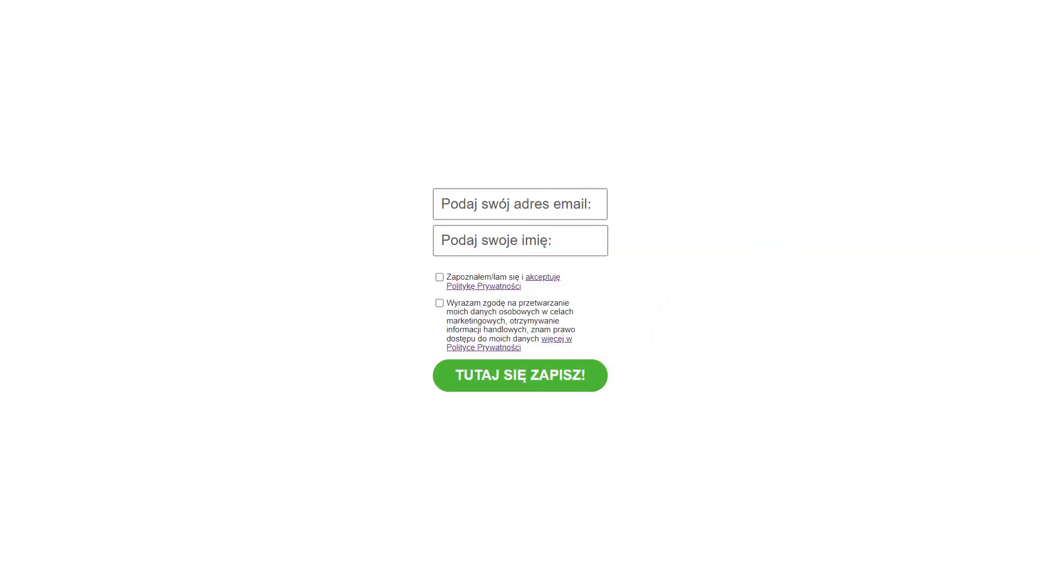
key(ctrl+w)
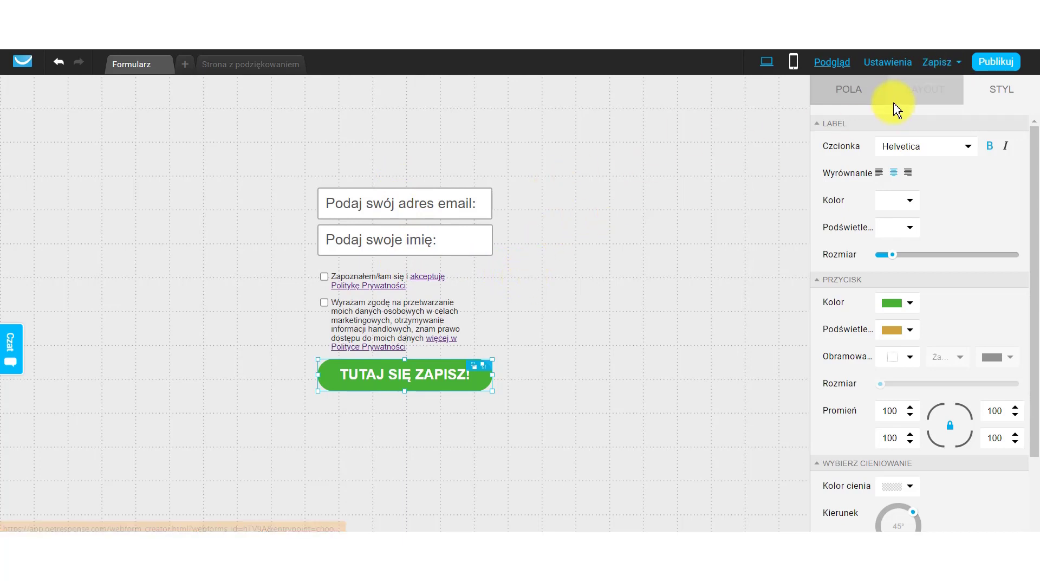
Open the form settings and name the form szkoleniowa.
click(888, 64)
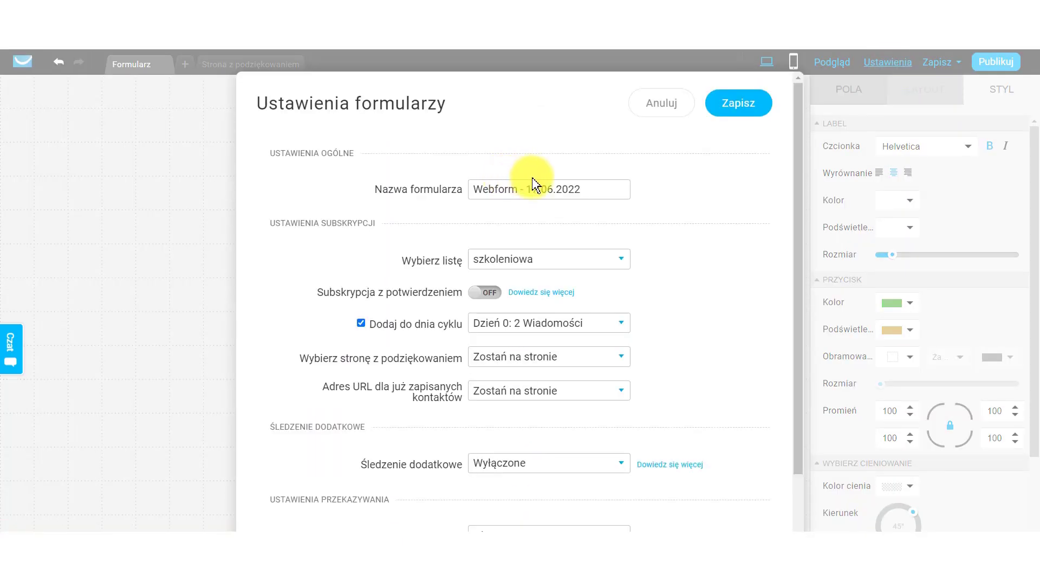
drag(609, 189, 464, 195)
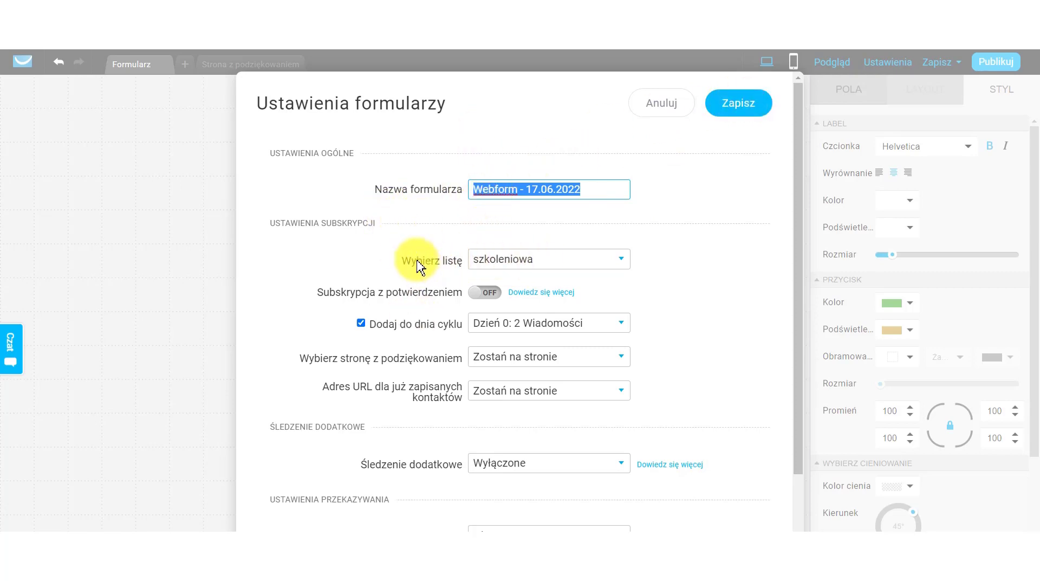
click(518, 265)
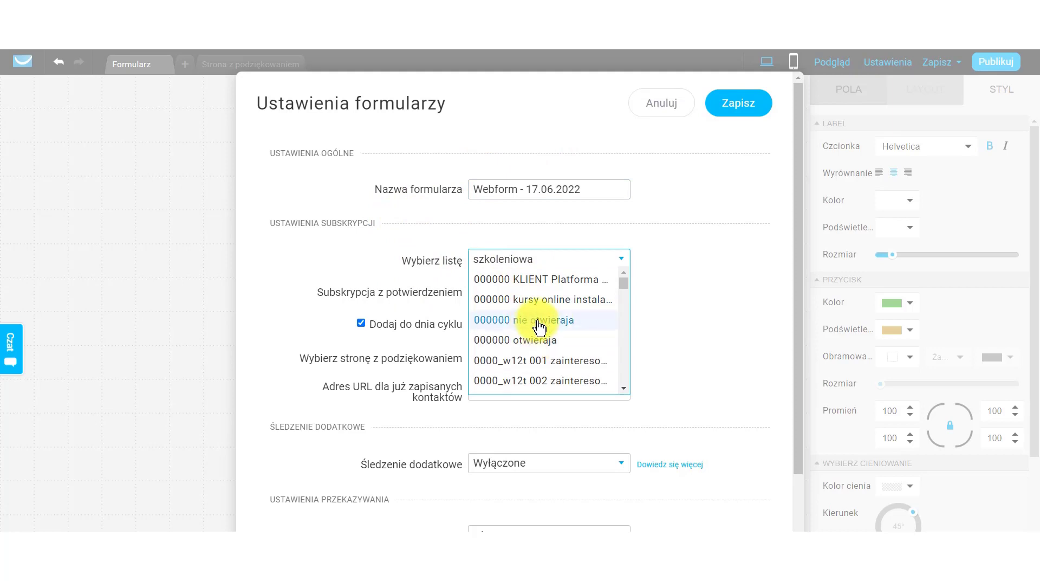
click(522, 264)
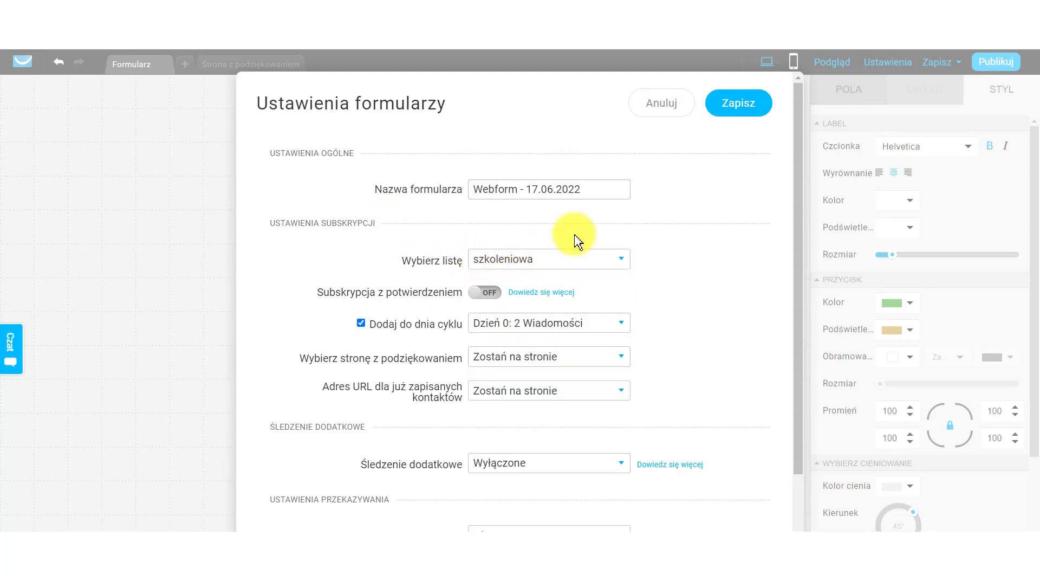
drag(592, 192, 464, 200)
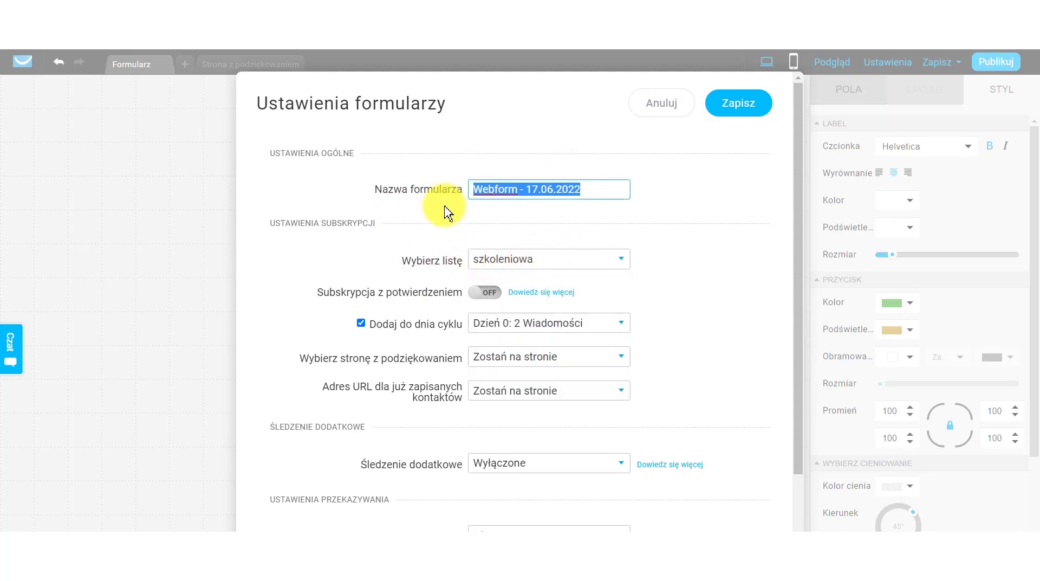
text(szk)
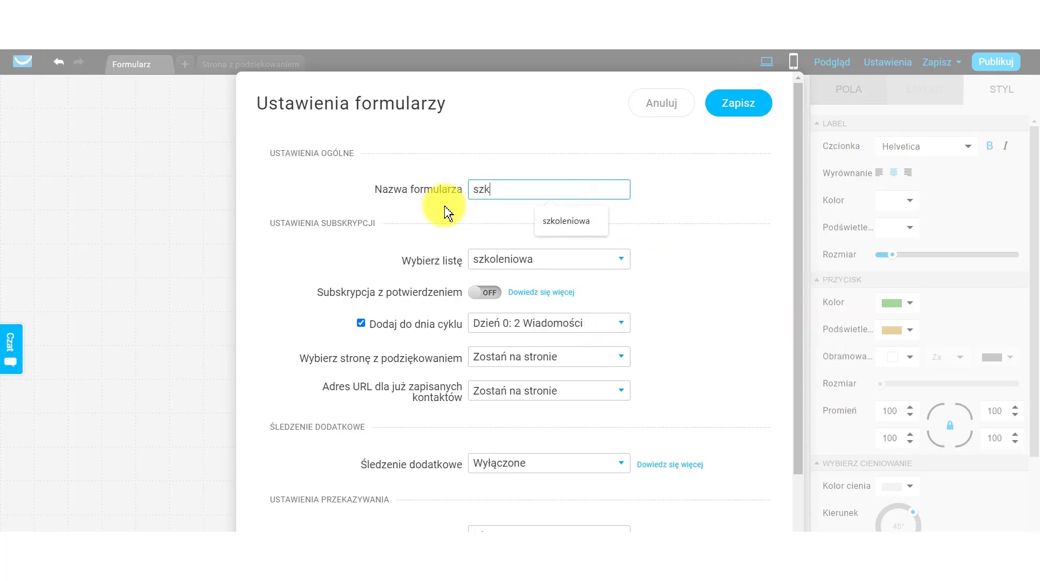
text(oleniowa)
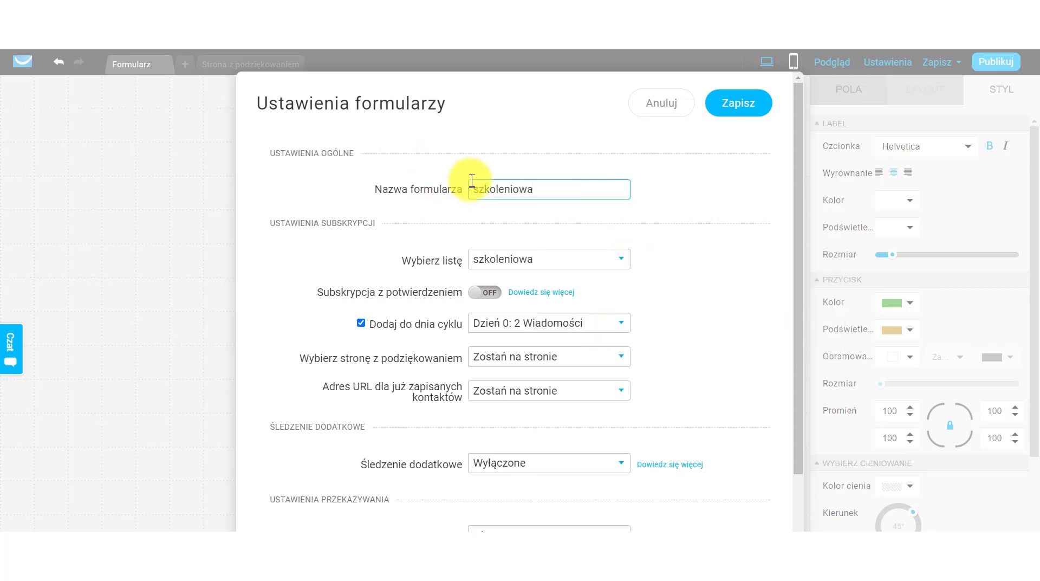
drag(530, 184, 461, 209)
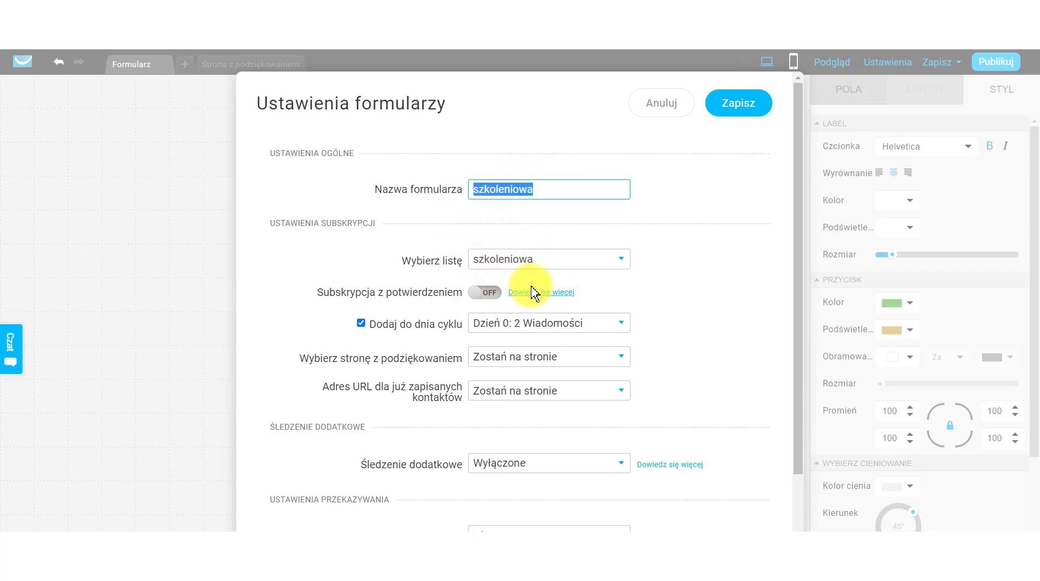
drag(533, 196, 477, 185)
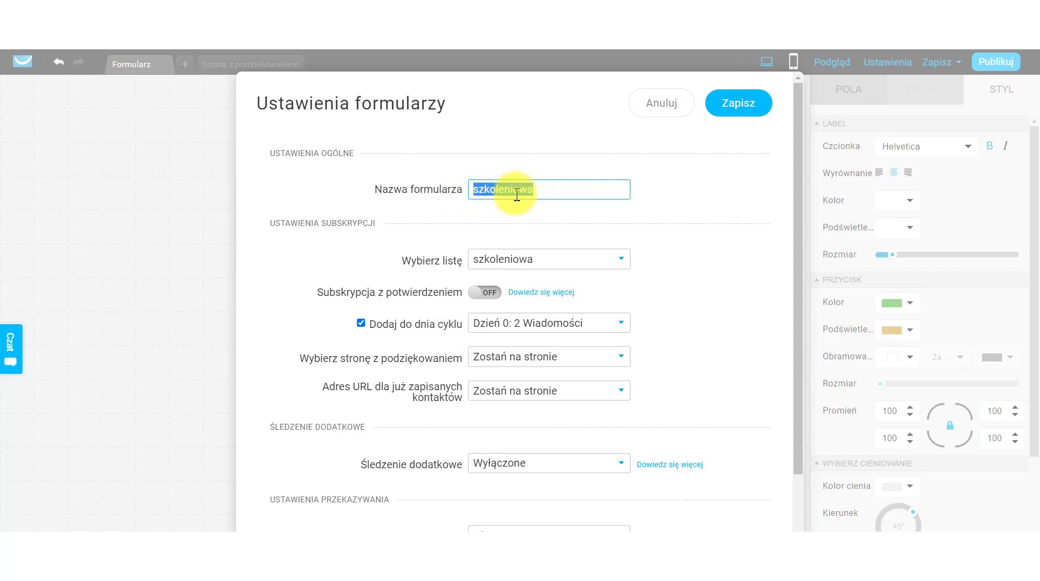
click(562, 187)
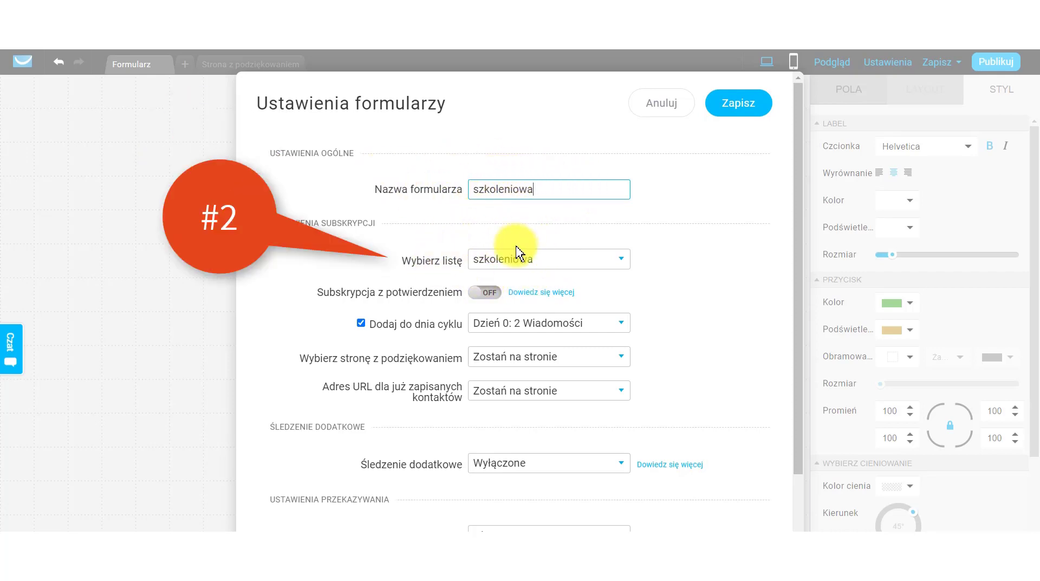
Examine the lists offered under Wybierz listę and the Dodaj do dnia cyklu options in the form settings.
click(548, 263)
click(548, 264)
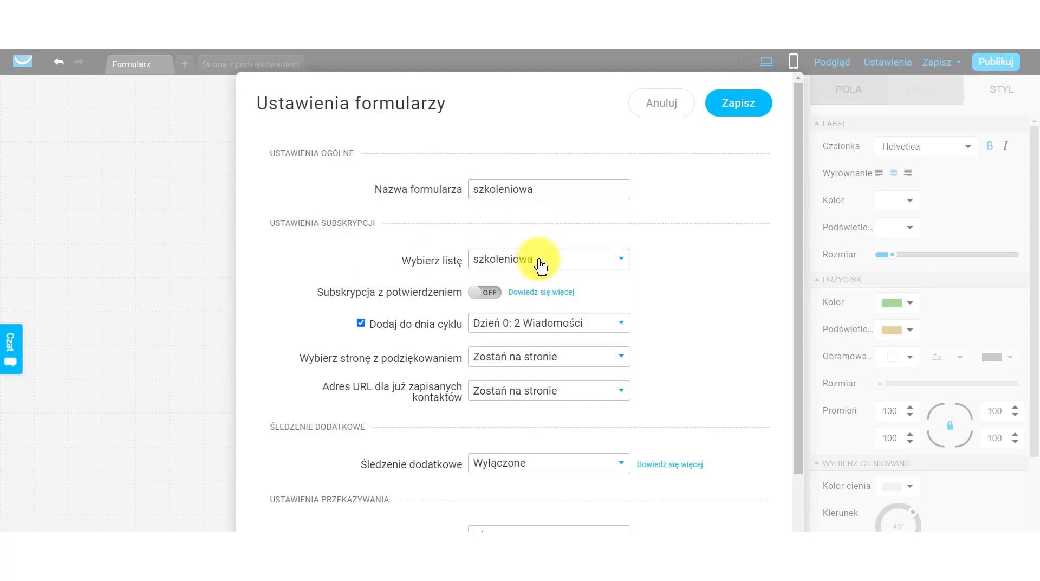
click(541, 265)
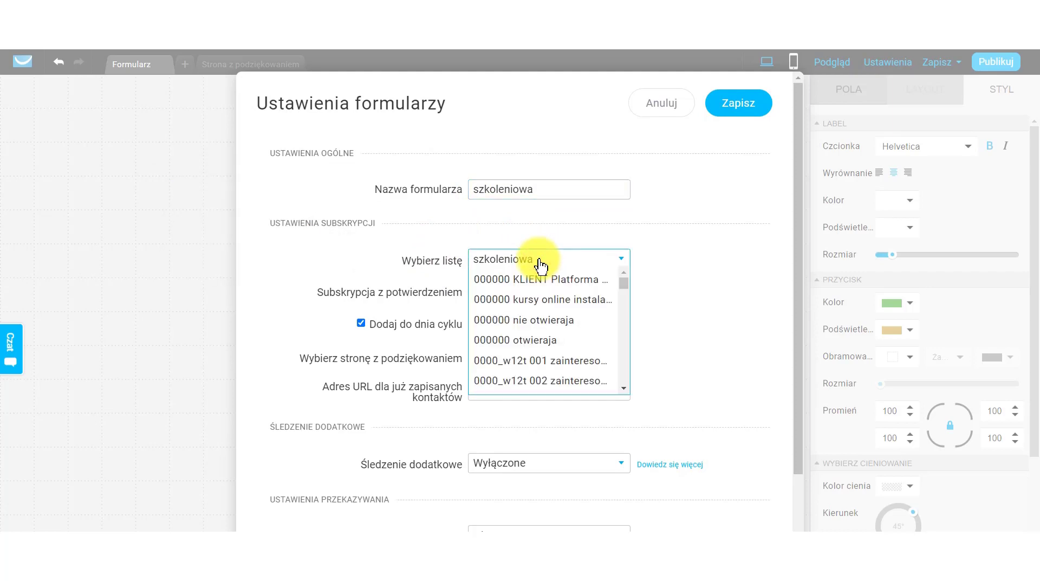
click(544, 264)
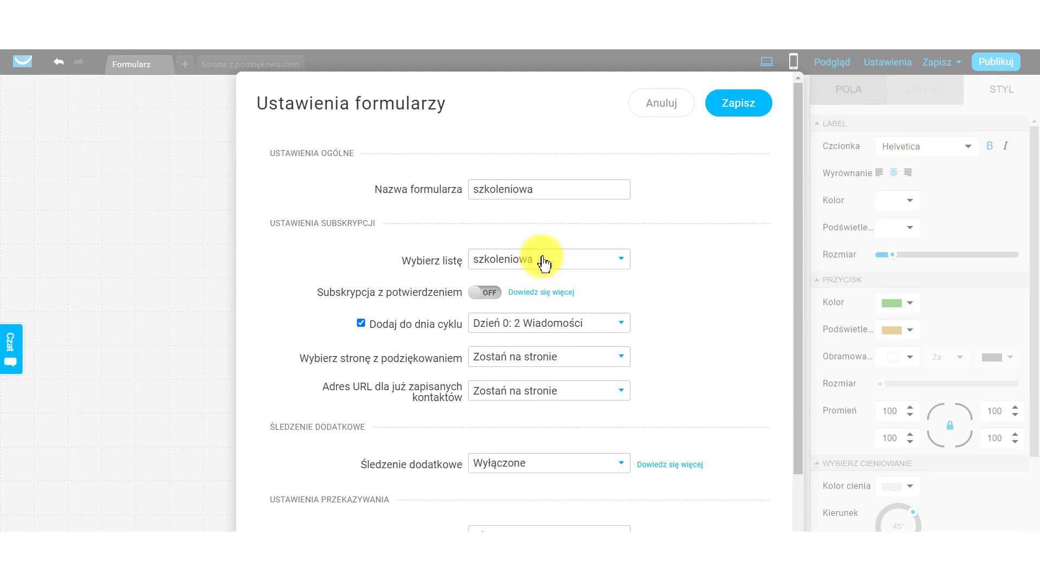
click(544, 264)
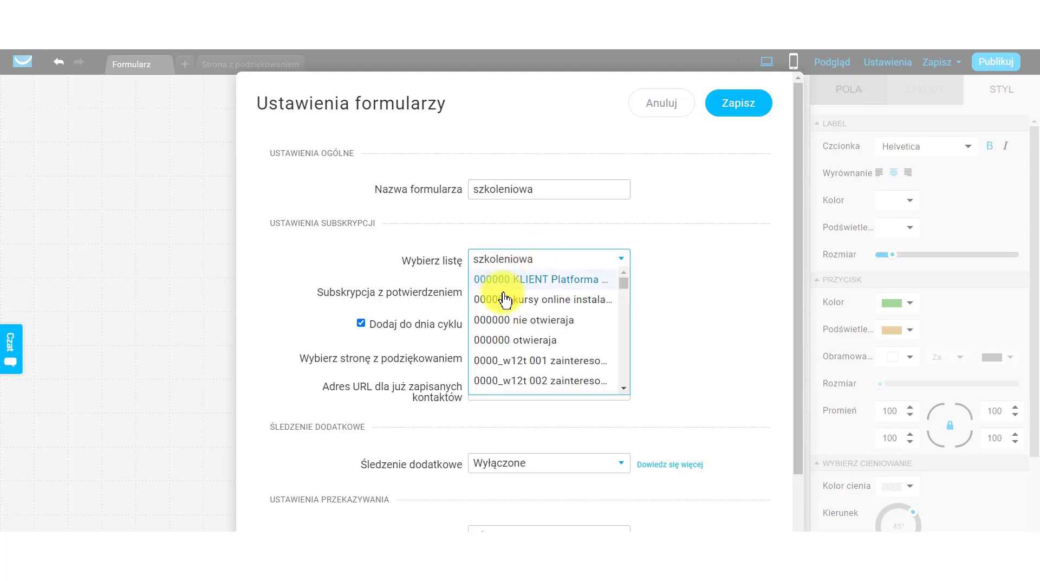
click(570, 264)
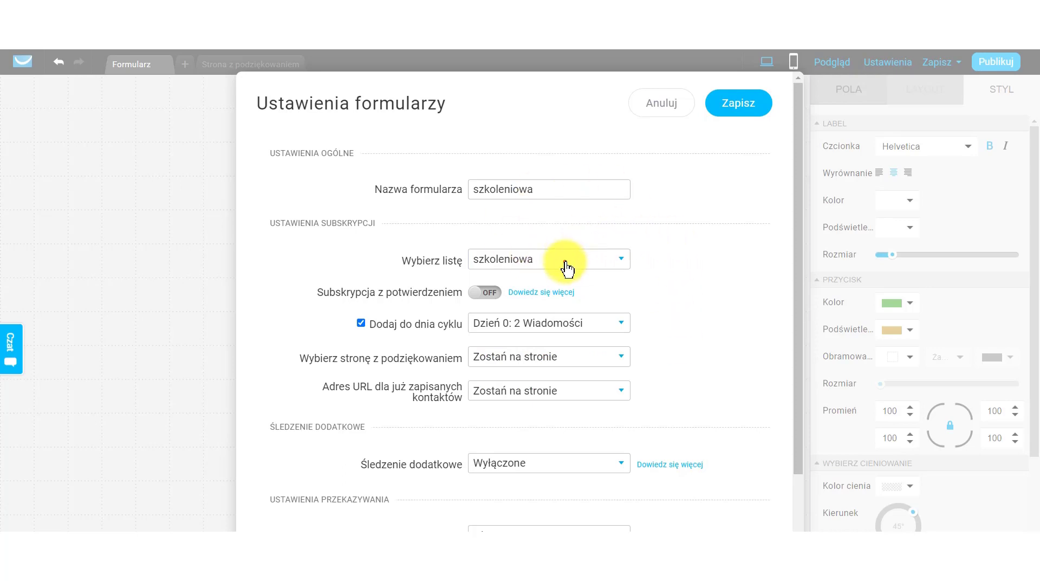
click(563, 264)
click(552, 263)
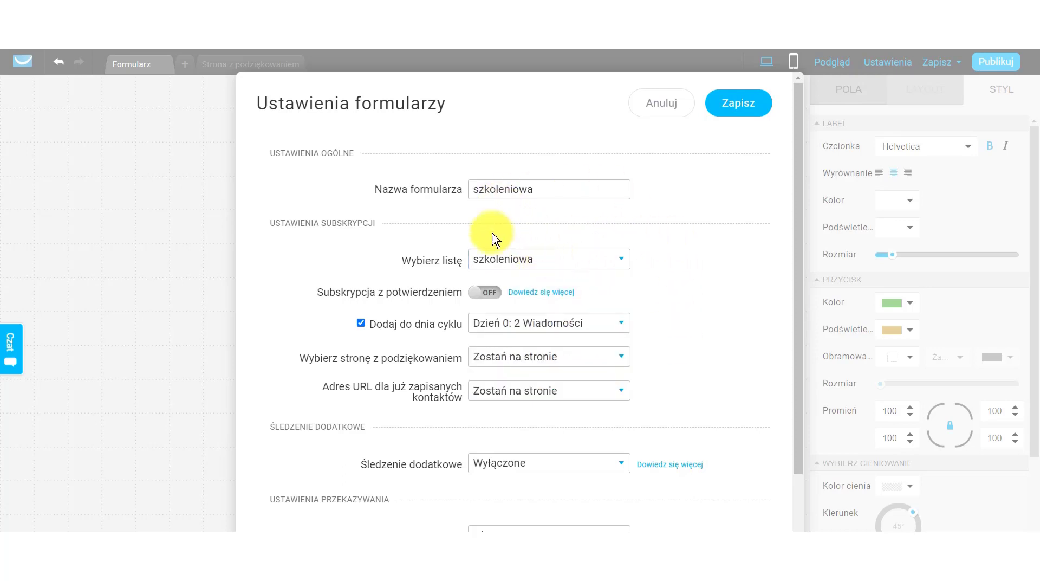
drag(402, 190, 455, 191)
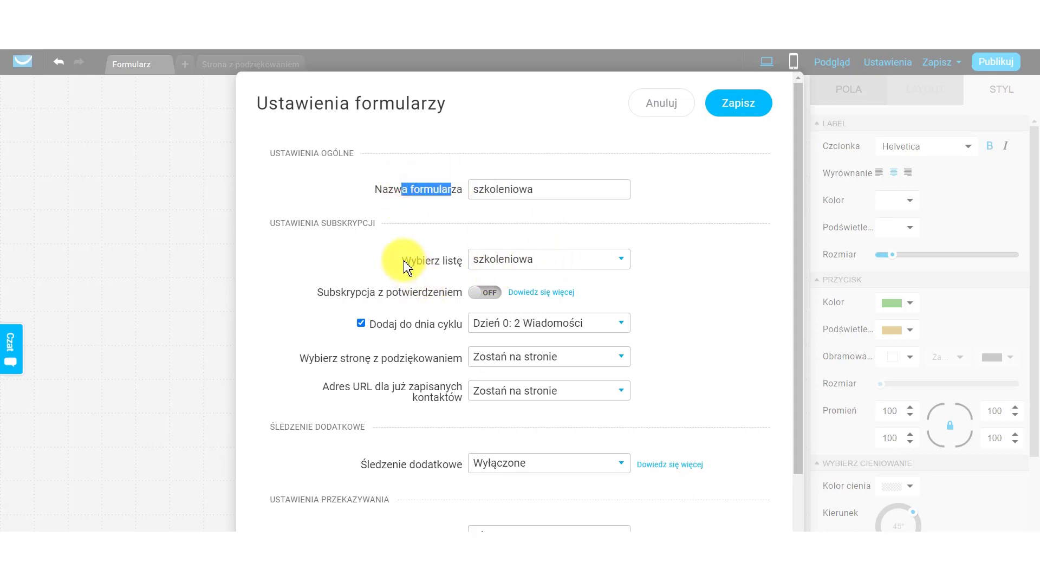
drag(402, 260, 569, 256)
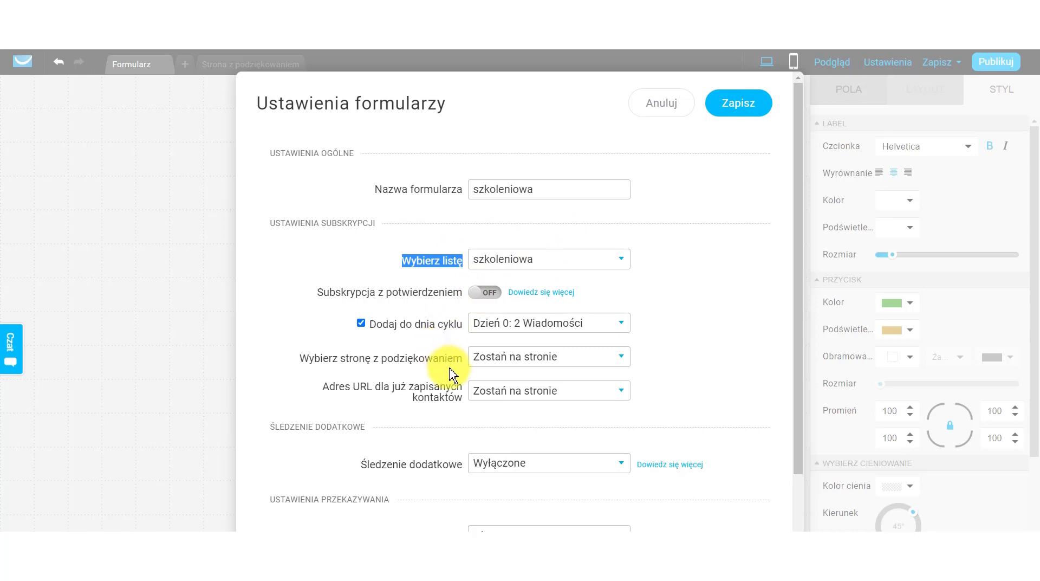
scroll(453, 371, down, 1)
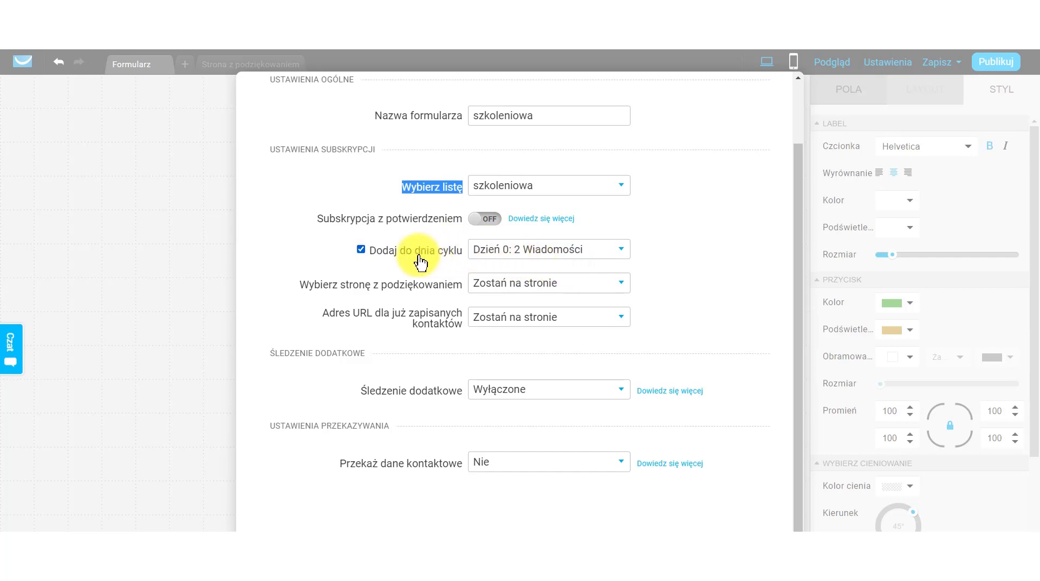
click(437, 153)
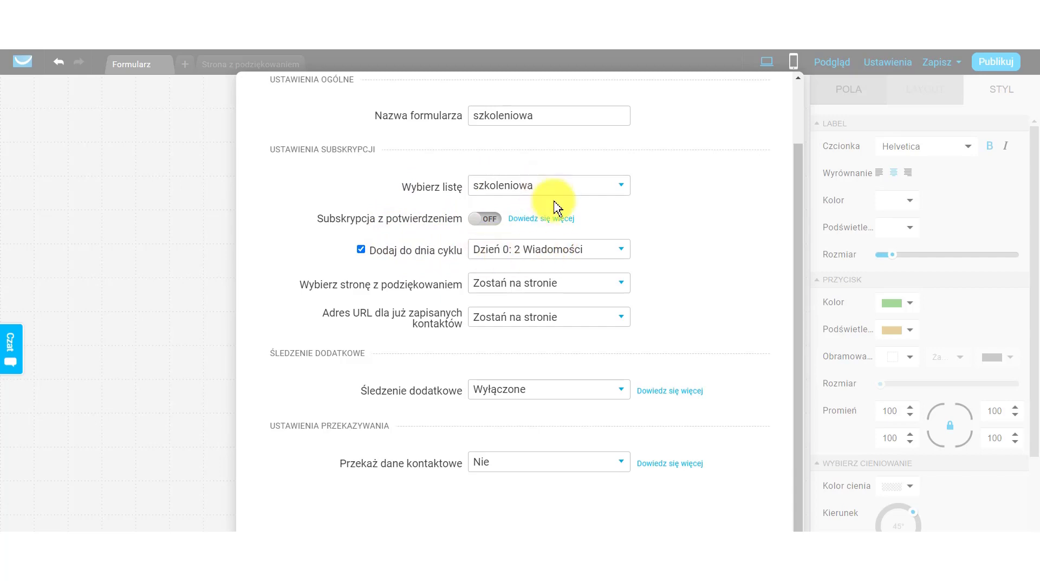
click(523, 186)
click(522, 189)
click(535, 248)
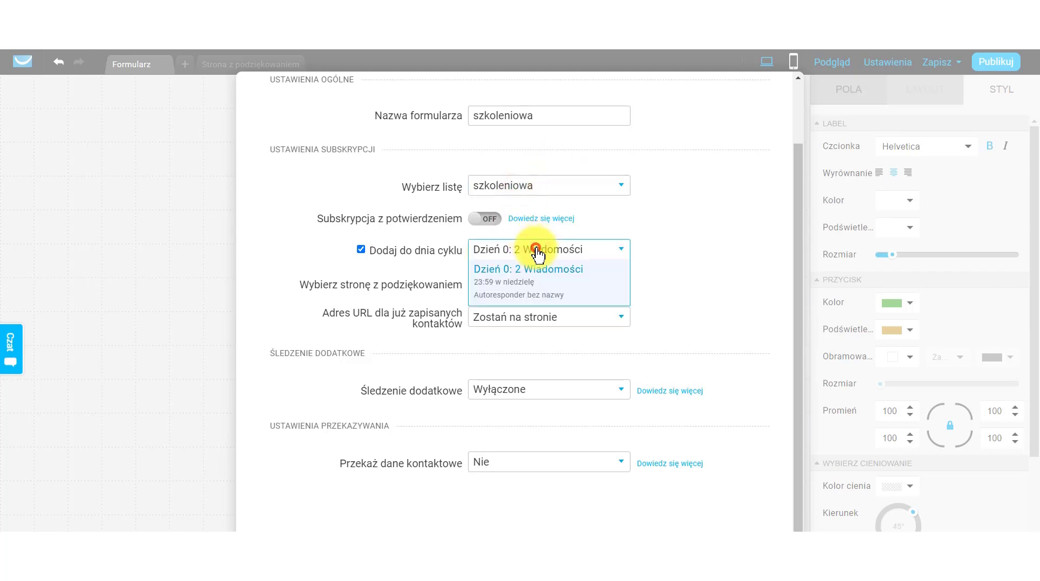
Switch the form's subscription list to 000000 nie otwieraja.
click(527, 186)
click(527, 186)
click(534, 248)
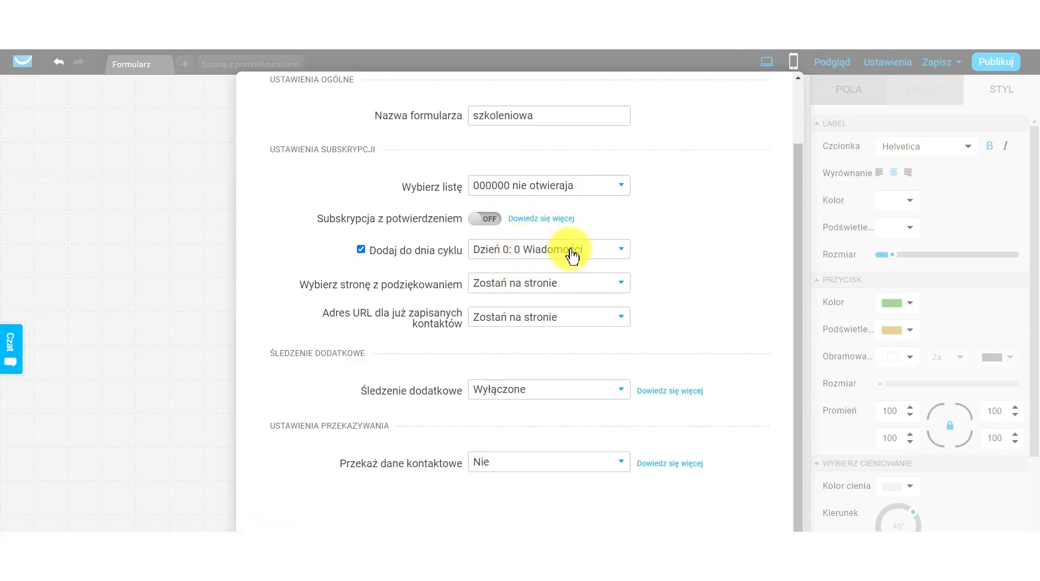
Set the form's subscription list to sp_strona_w_5_min.
click(564, 189)
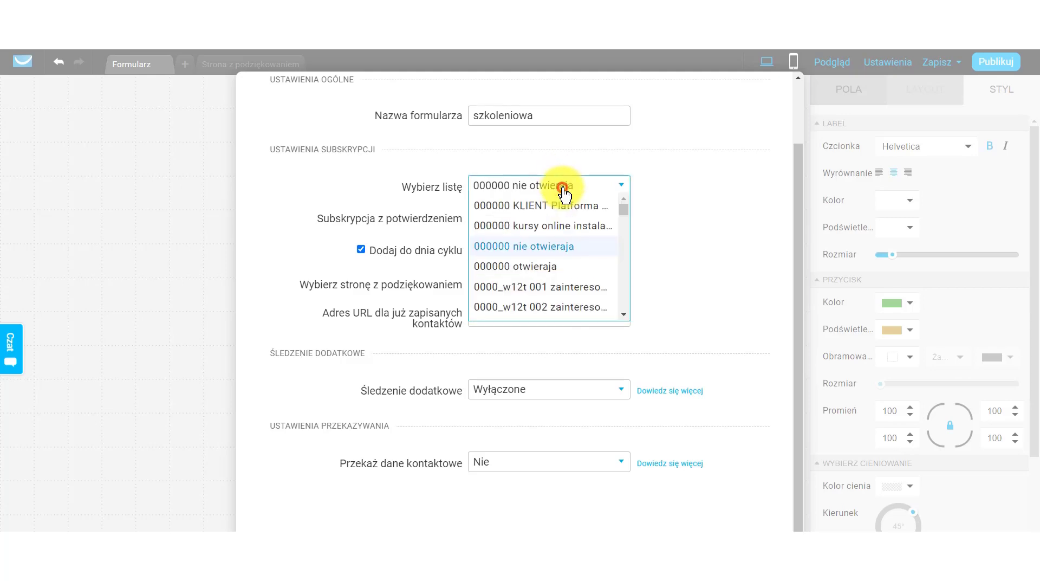
scroll(541, 295, down, 6)
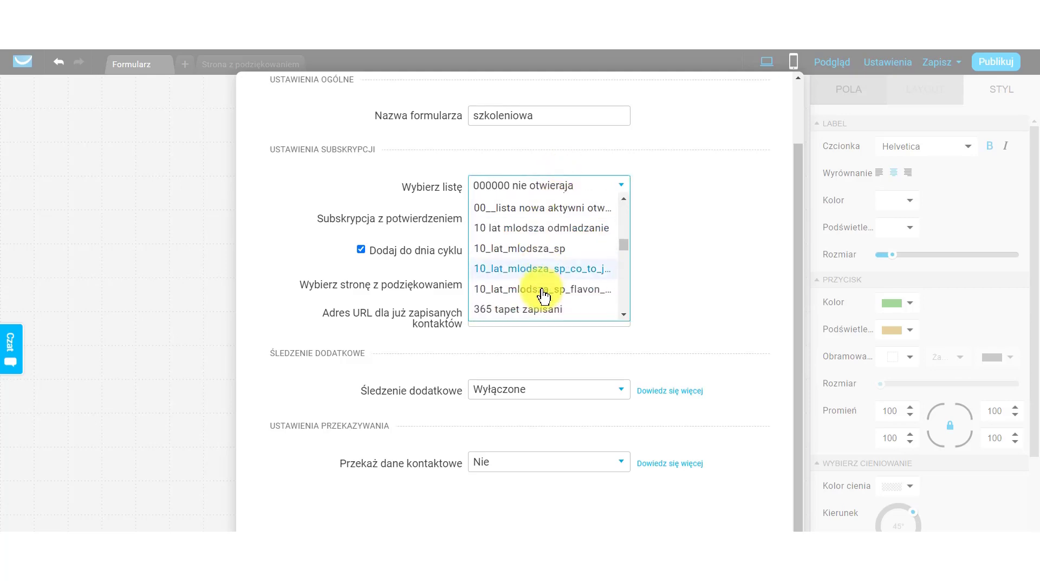
scroll(543, 295, down, 10)
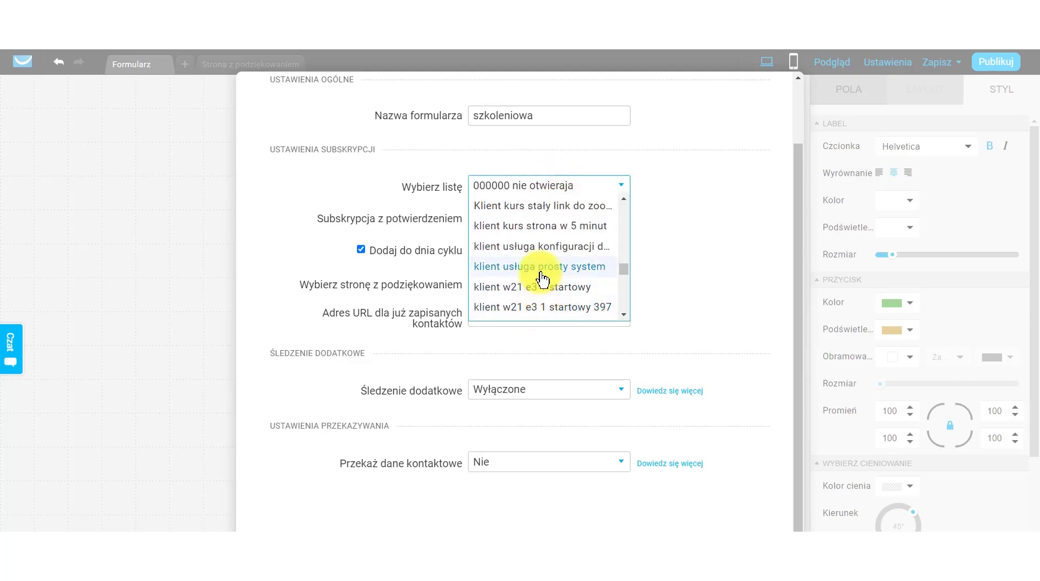
click(543, 279)
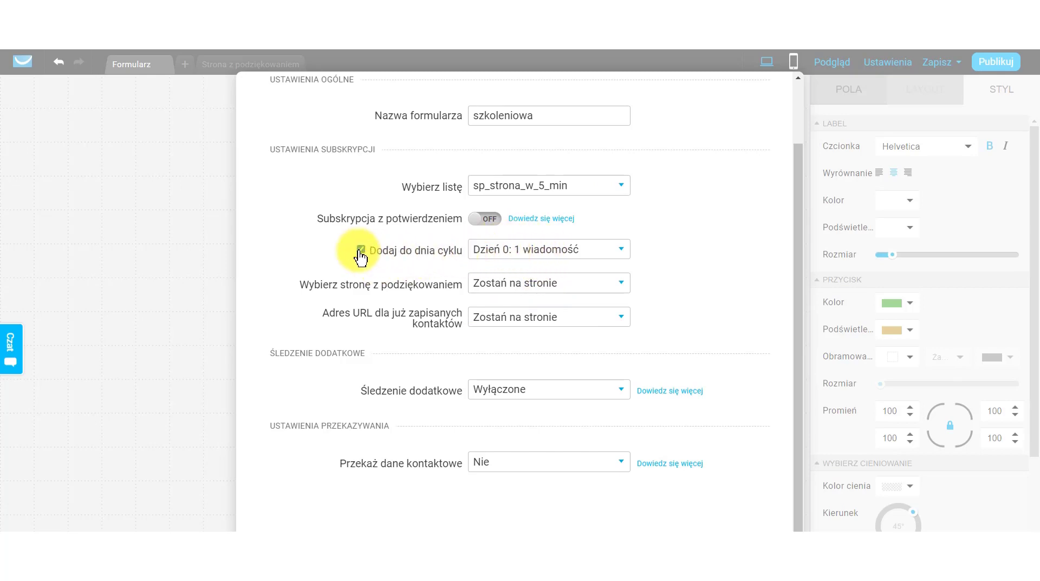
Choose Dzień 0: 1 wiadomość as the autoresponder cycle day for new subscribers.
scroll(526, 196, up, 2)
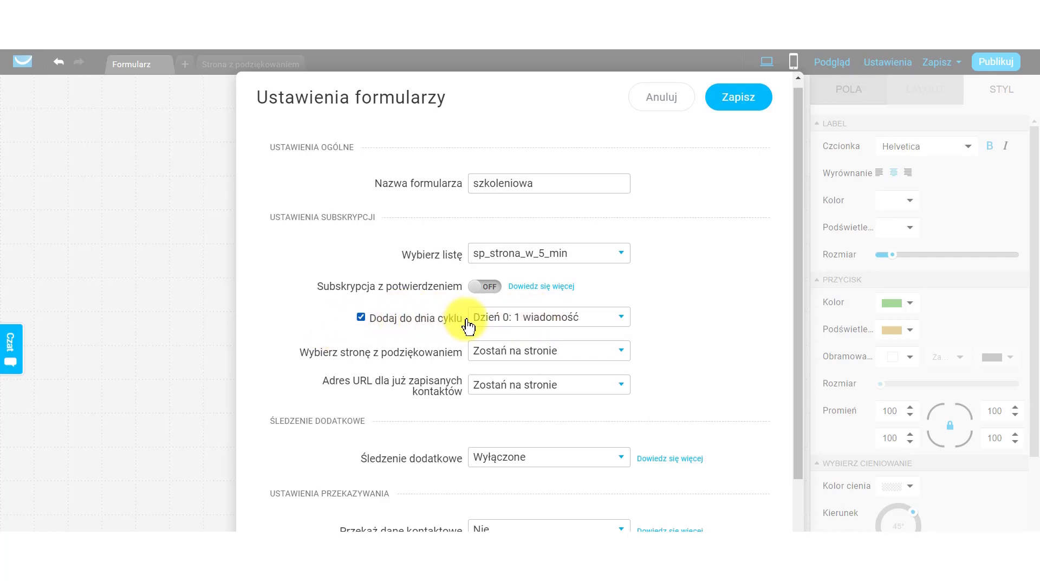
click(535, 324)
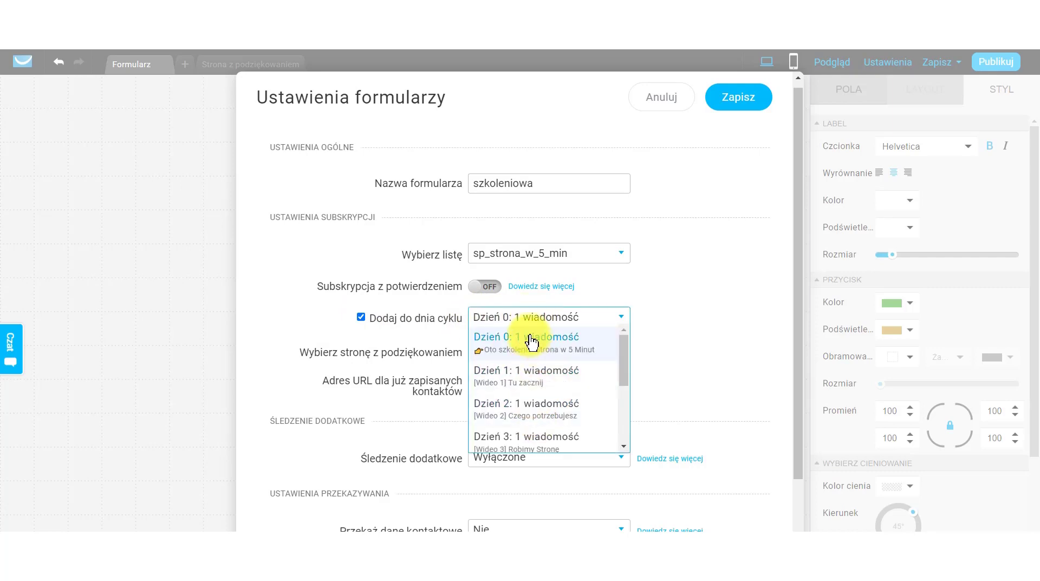
click(530, 335)
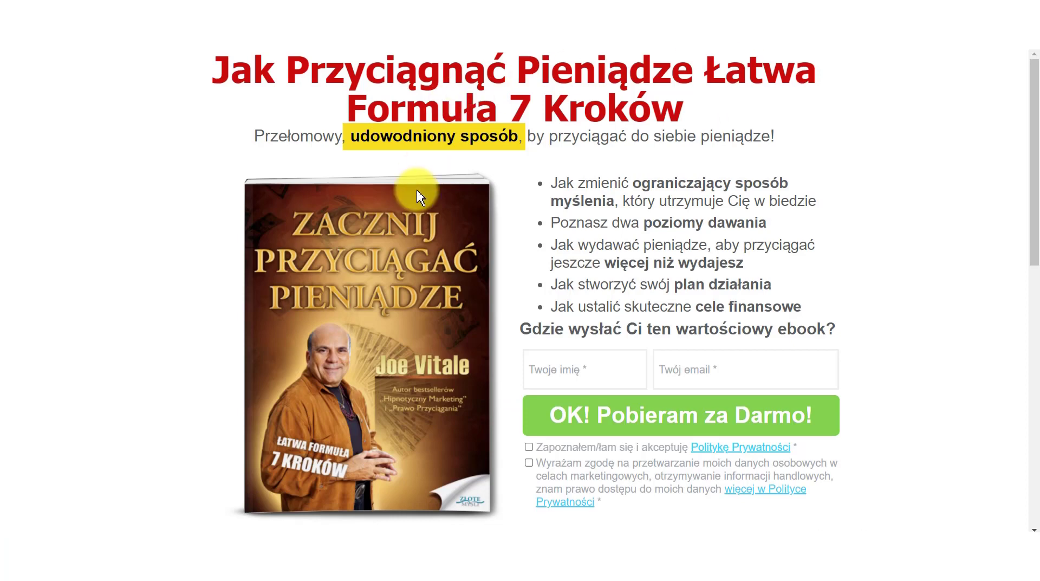
Fill in a first name and e-mail on the example ebook page, accept both consents and submit the sign-up.
click(570, 368)
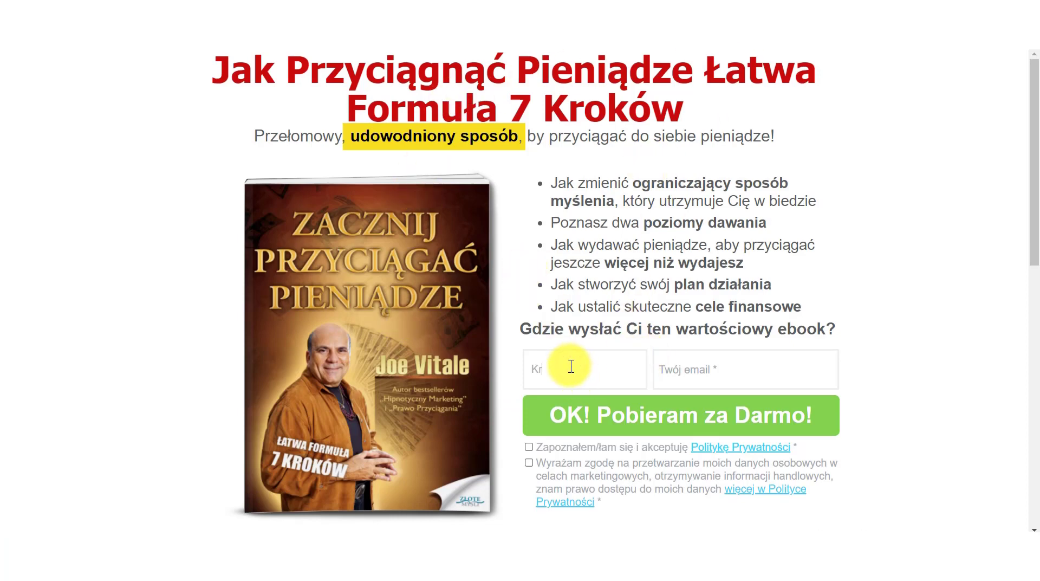
text(Krzysztof)
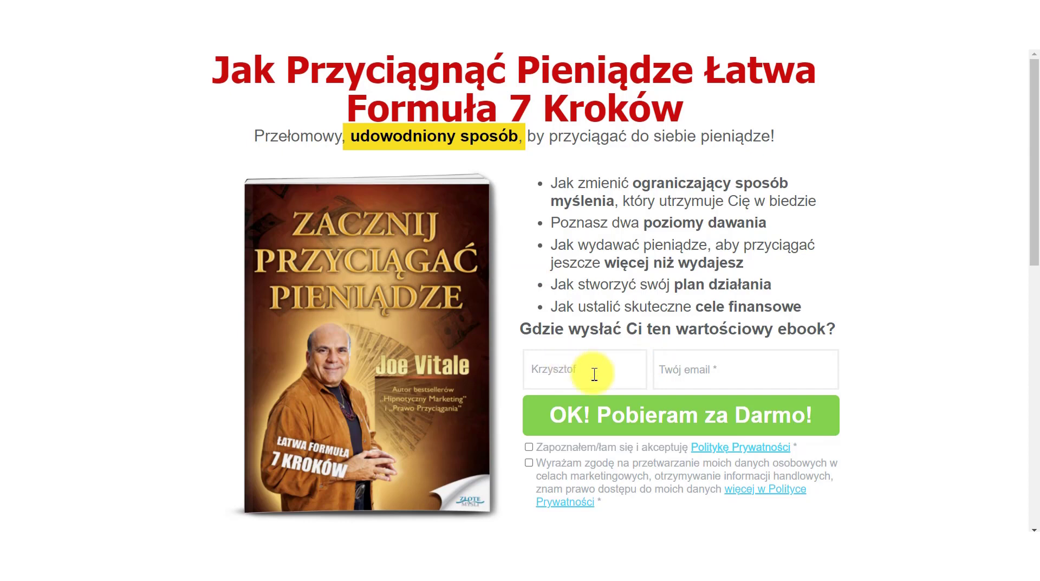
click(701, 370)
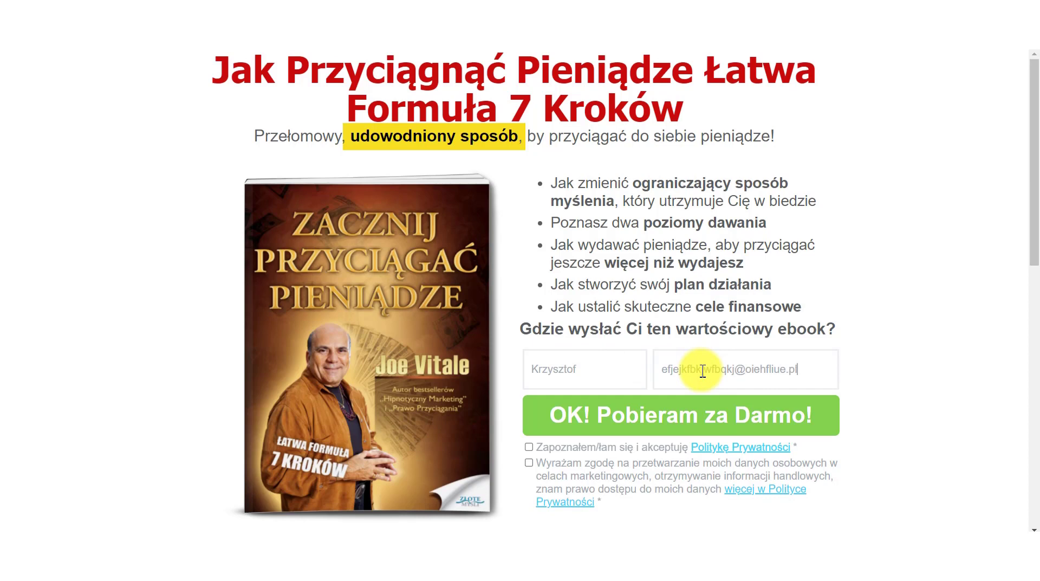
click(568, 447)
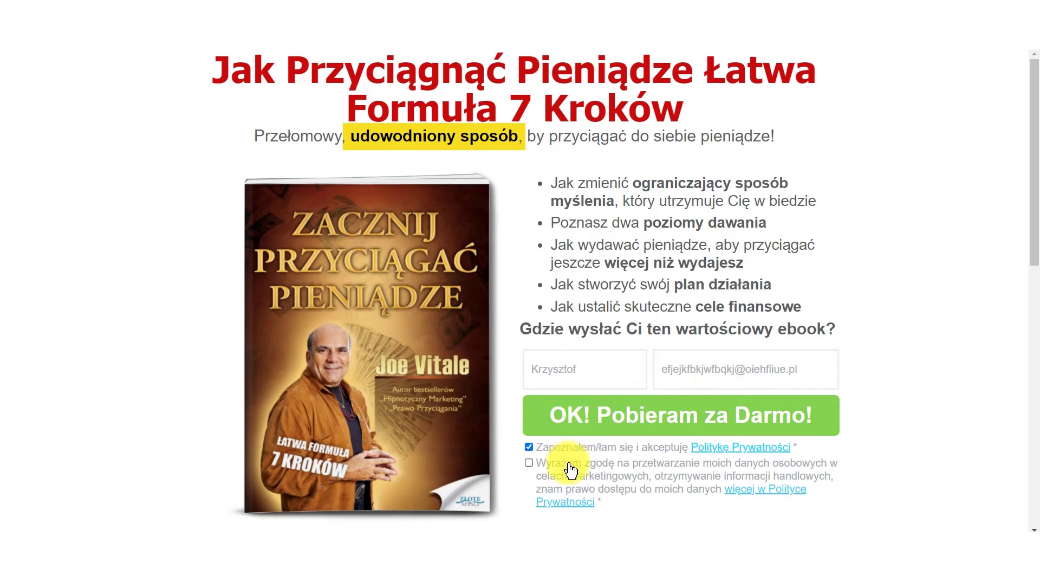
click(583, 462)
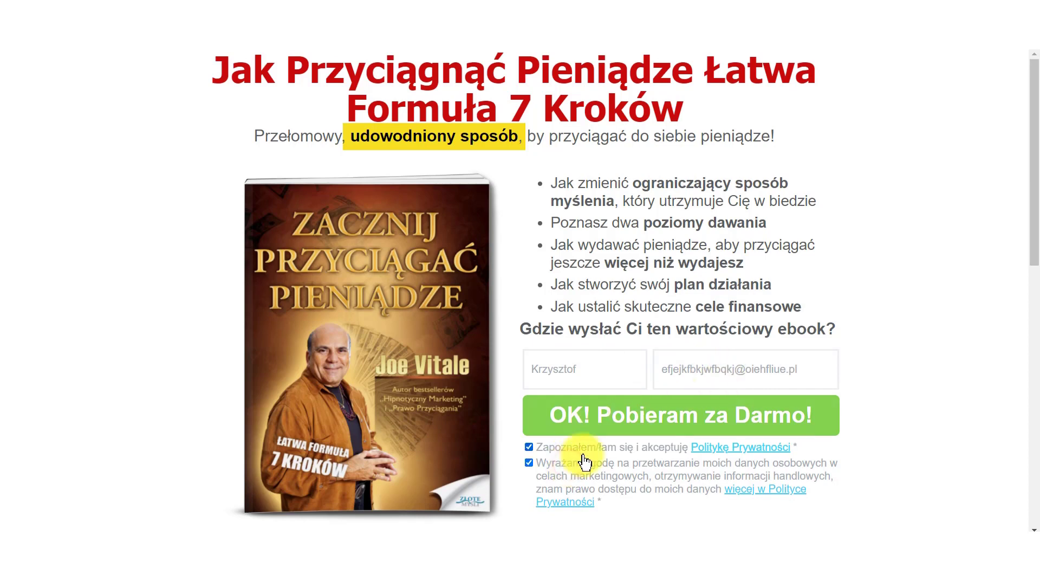
click(662, 418)
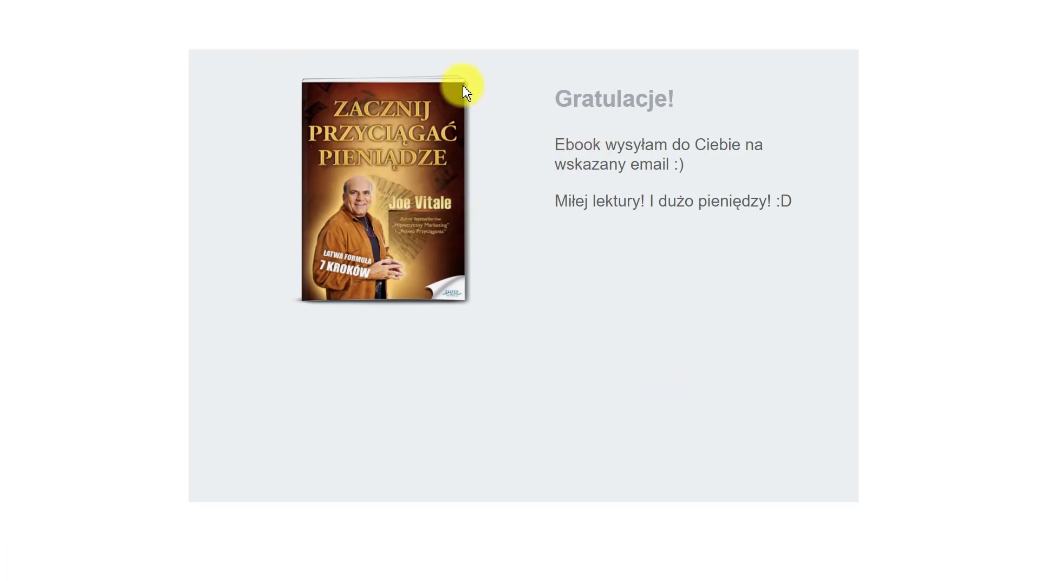
Examine the congratulations heading and the ebook delivery text on the example's thank-you page.
drag(556, 96, 673, 108)
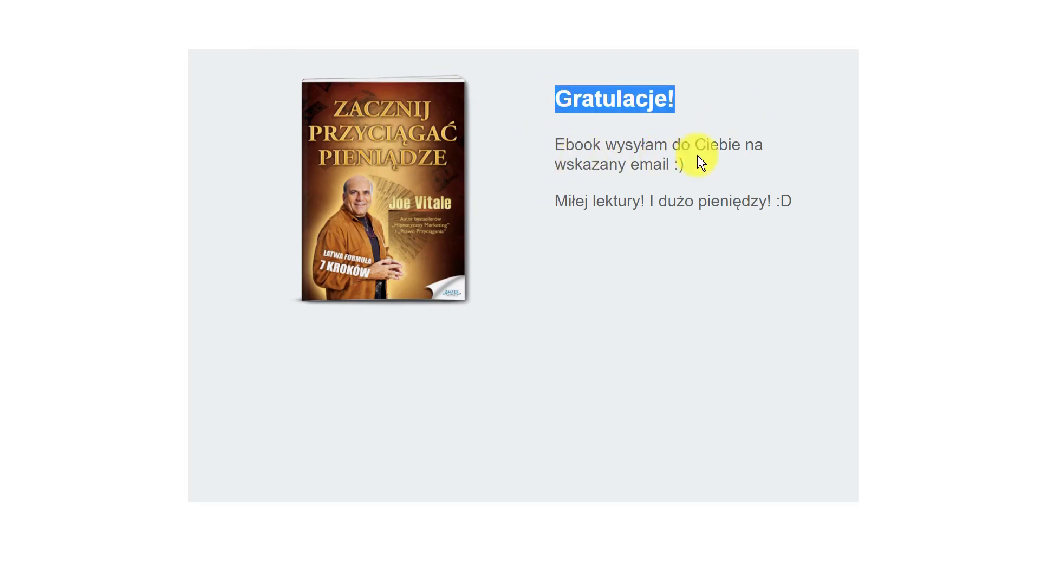
drag(551, 202, 807, 213)
click(760, 268)
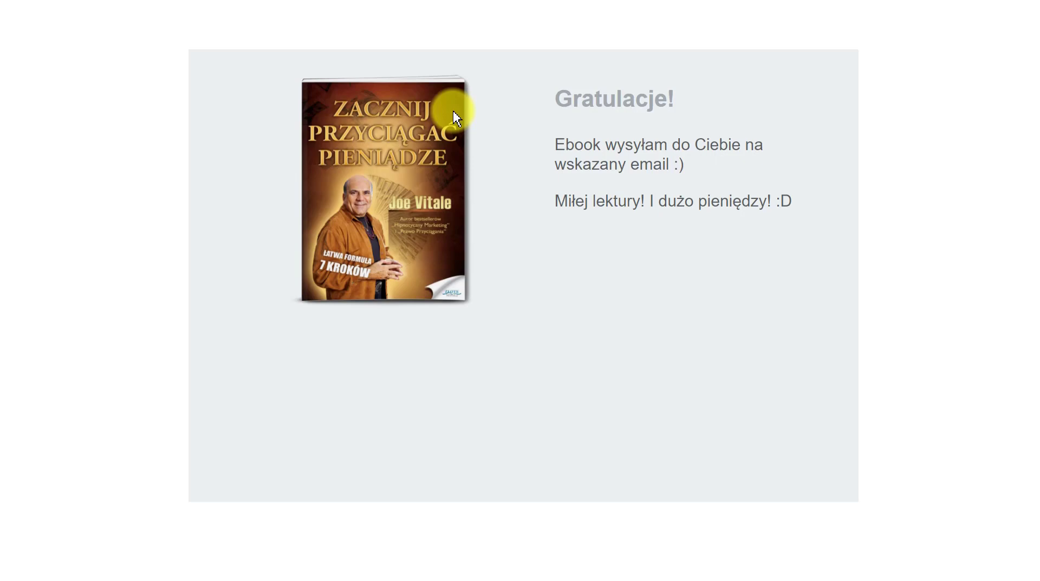
key(Escape)
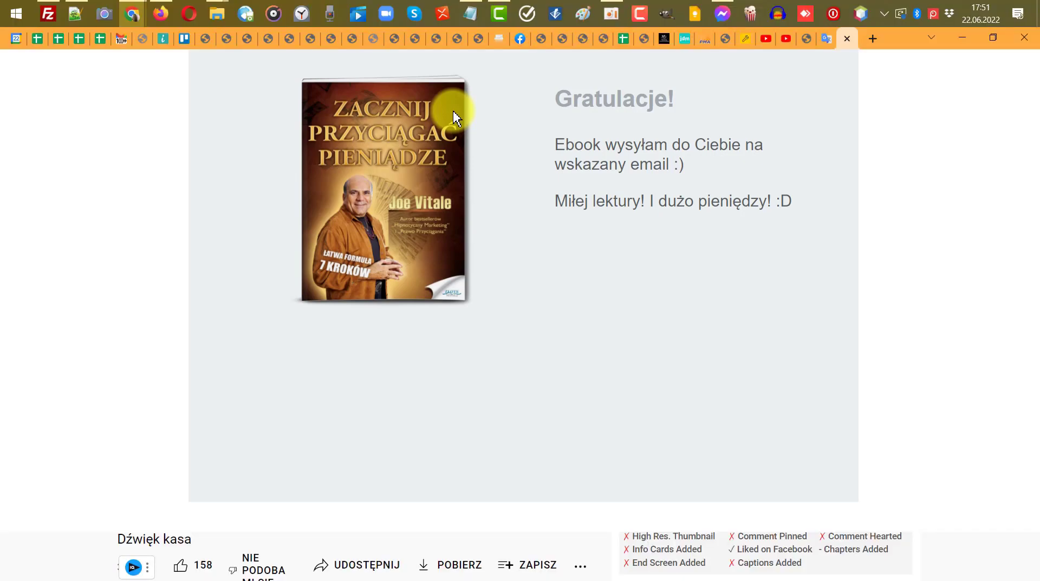
key(f)
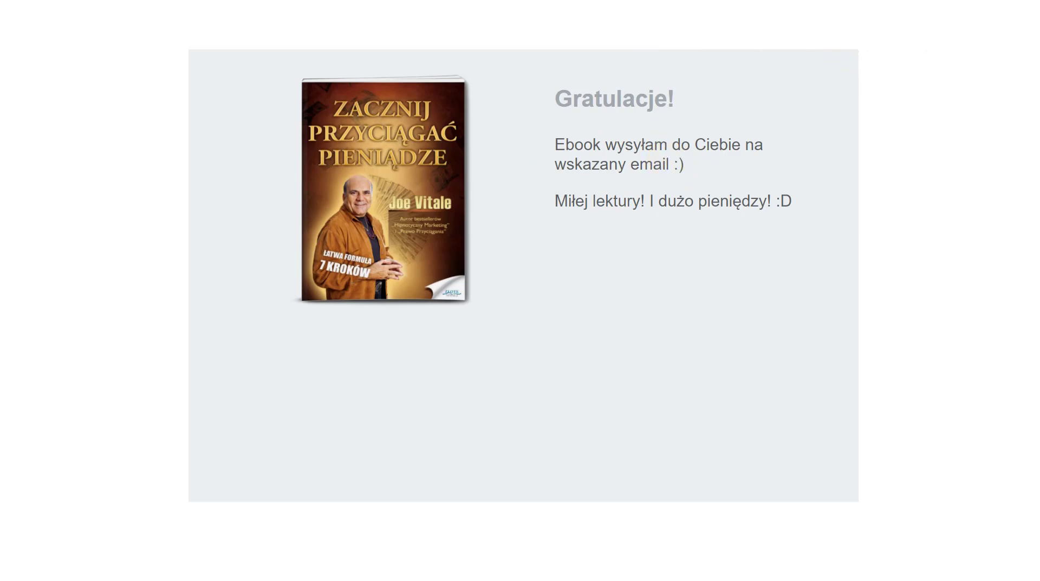
Return to the form settings and set a Niestandardowe thank-you page using the copied jak-przyciagac-pieniadze thank_you.html address.
click(794, 52)
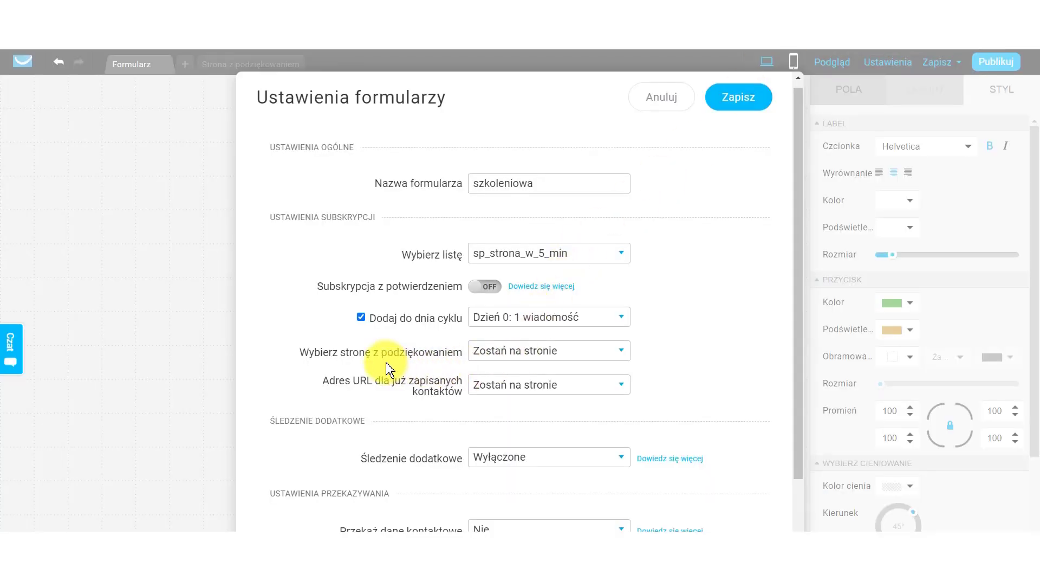
click(653, 353)
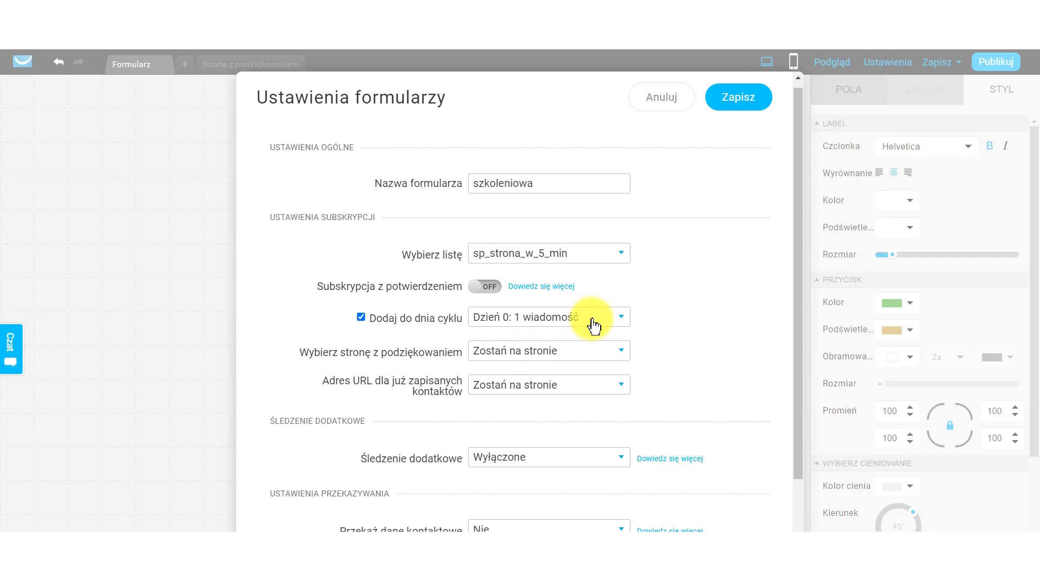
click(566, 351)
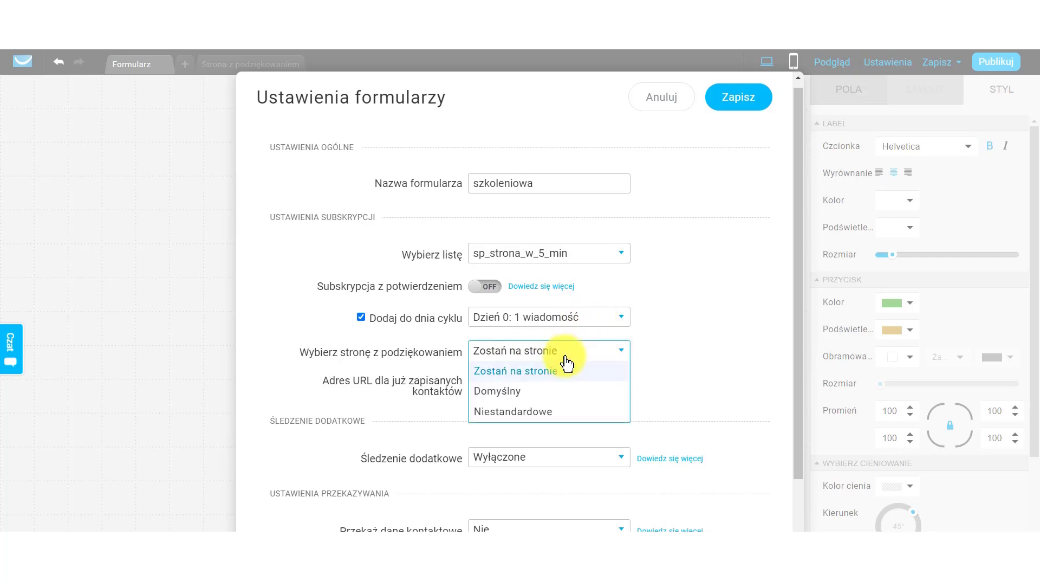
click(540, 413)
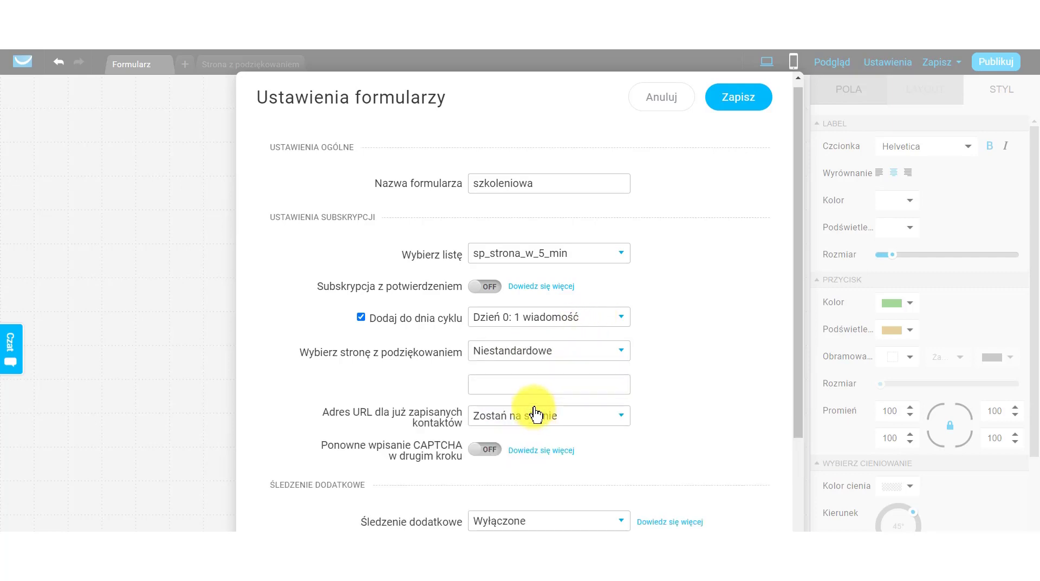
click(506, 383)
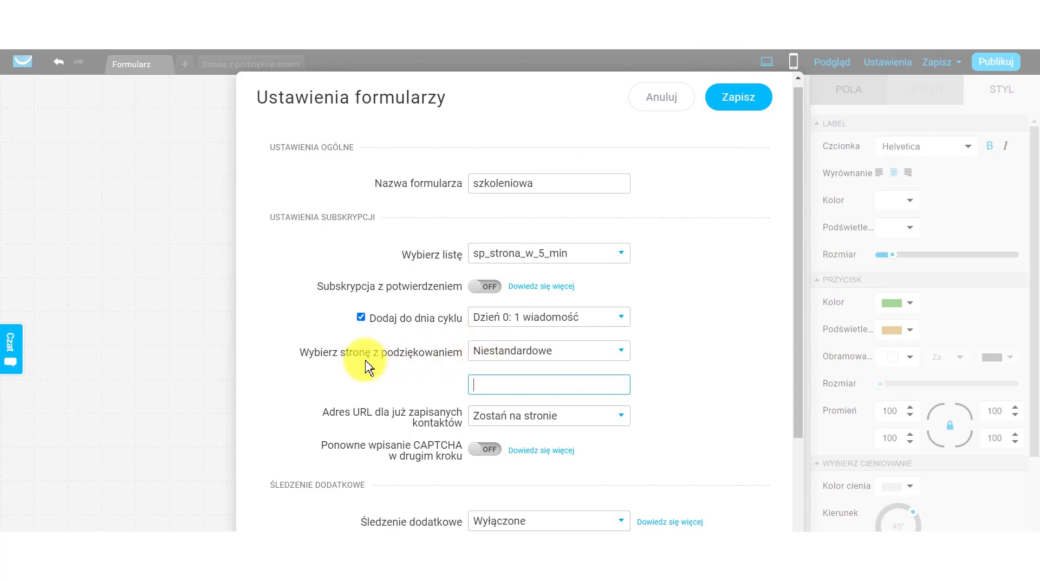
click(496, 361)
click(494, 407)
click(493, 384)
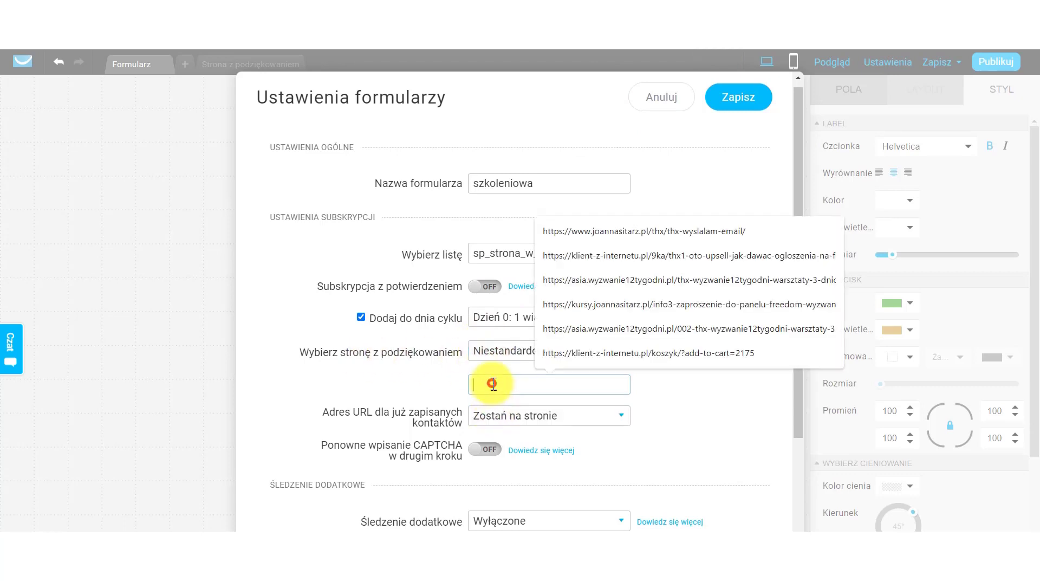
key(ctrl+v)
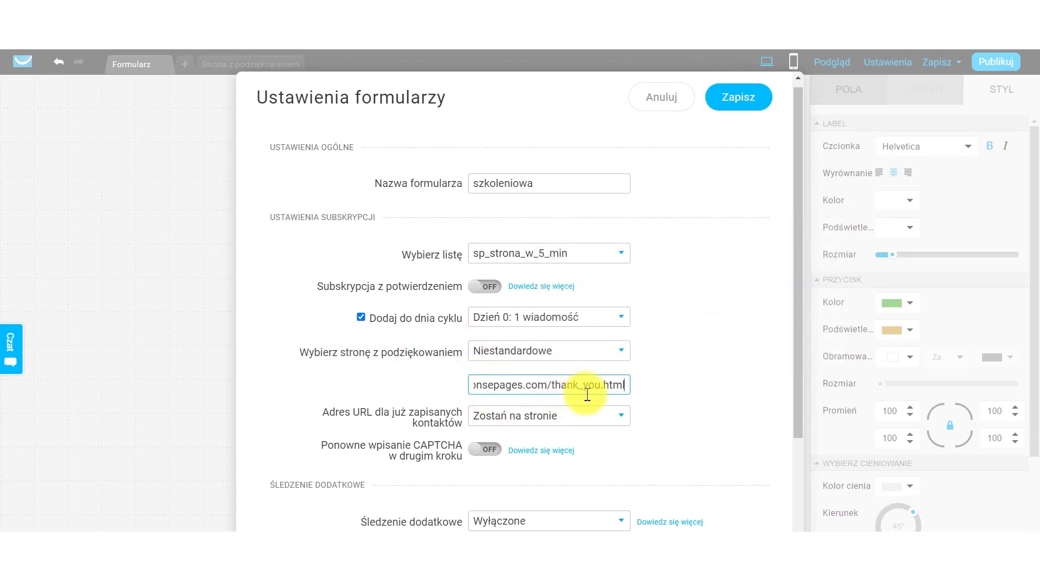
Set the URL for already subscribed contacts to Niestandardowe with the same thank_you.html address and compare both addresses.
click(508, 415)
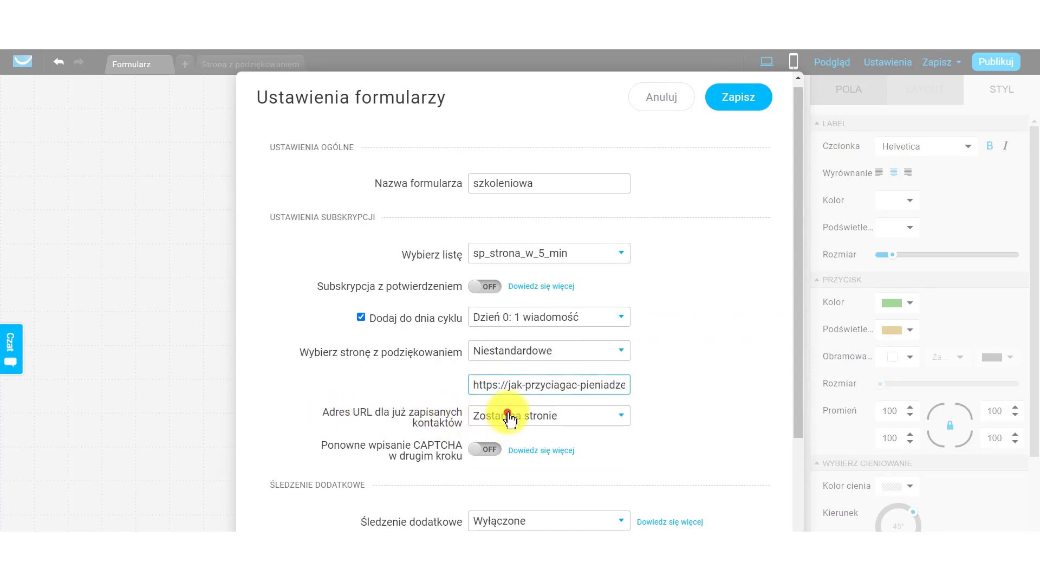
click(513, 454)
click(512, 450)
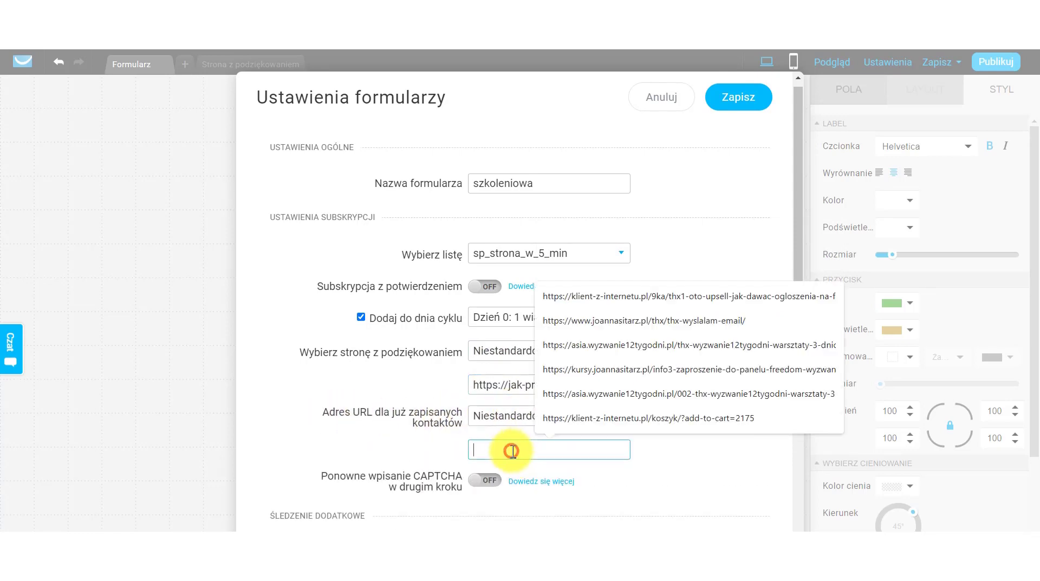
key(ctrl+v)
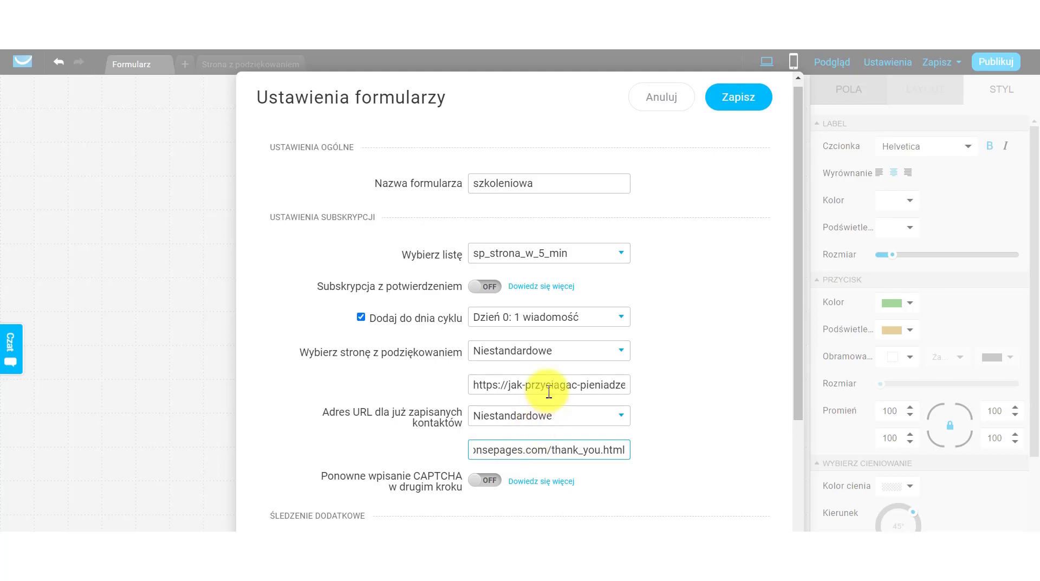
drag(479, 386, 632, 388)
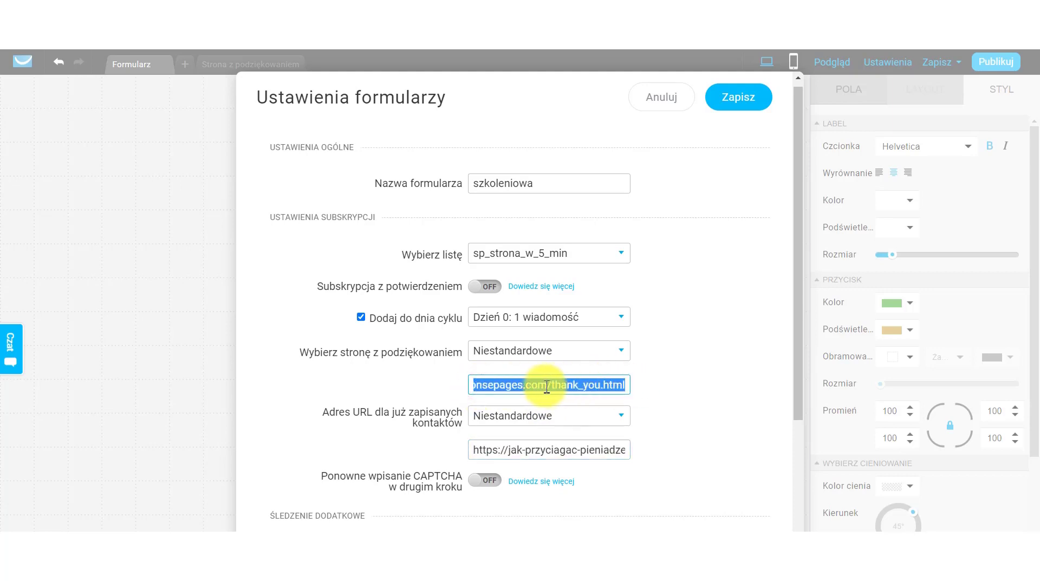
drag(522, 451, 601, 465)
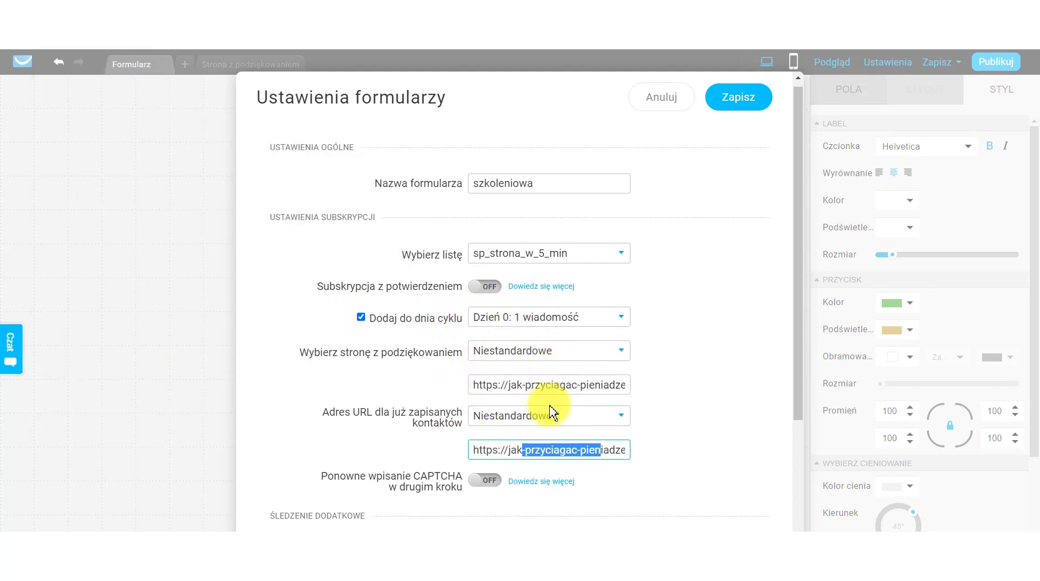
Set both the thank-you page and the URL for already subscribed contacts to Zostań na stronie.
click(556, 353)
click(552, 370)
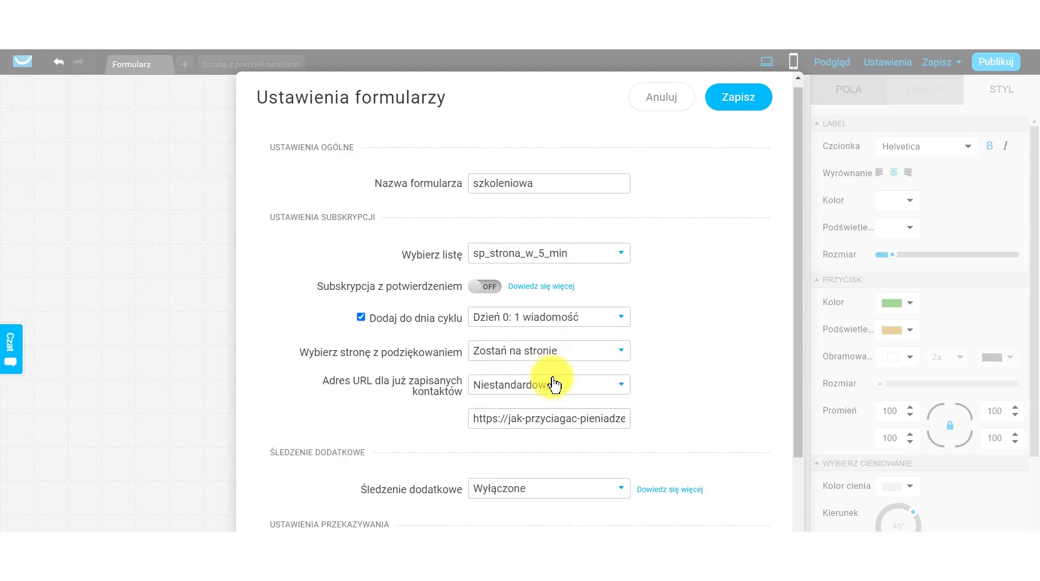
click(550, 382)
click(544, 401)
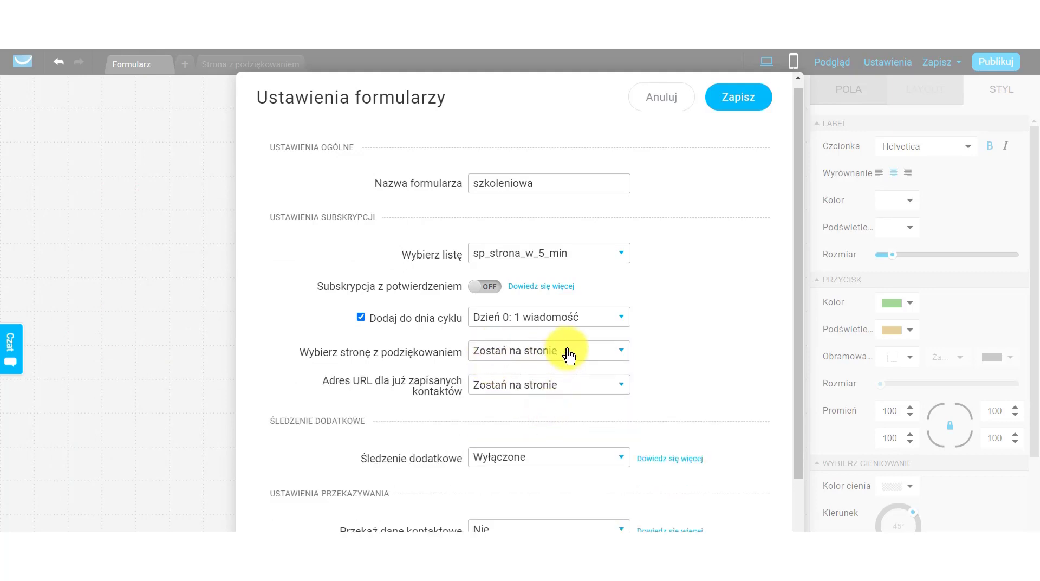